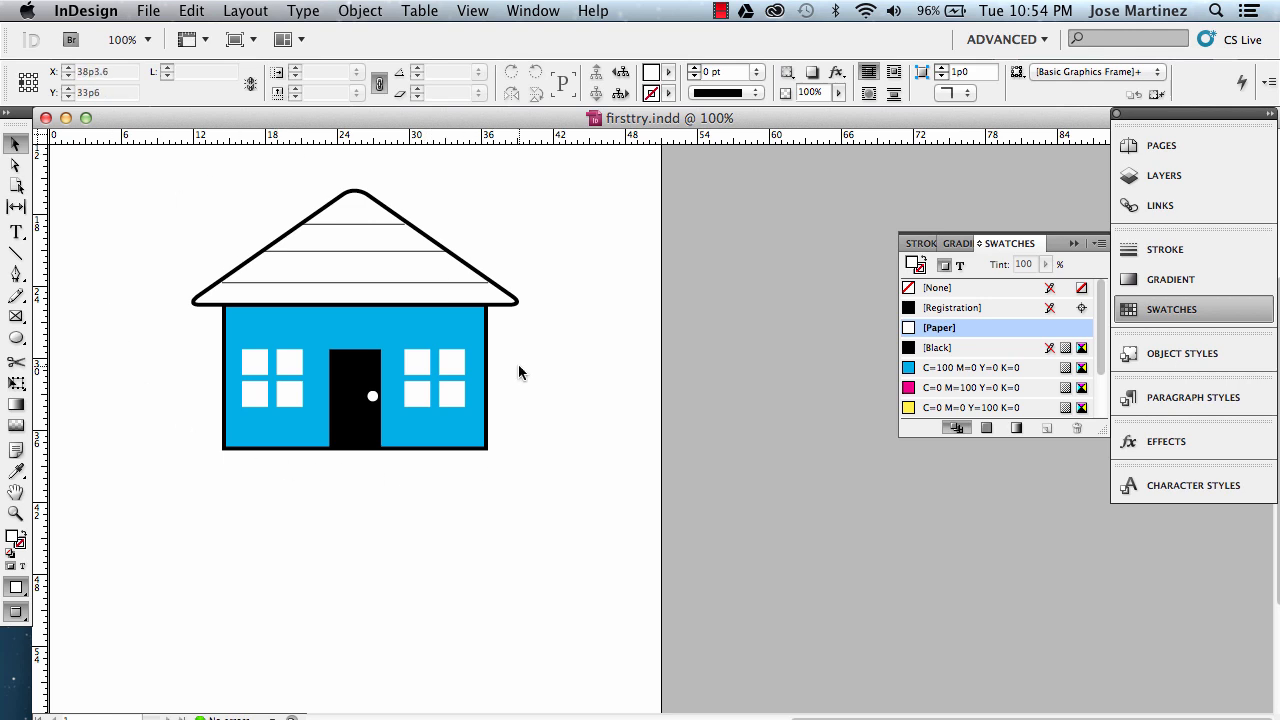
# Create a new document using the Default preset with Letter page size.
pyautogui.click(149, 11)
pyautogui.moveTo(165, 35)
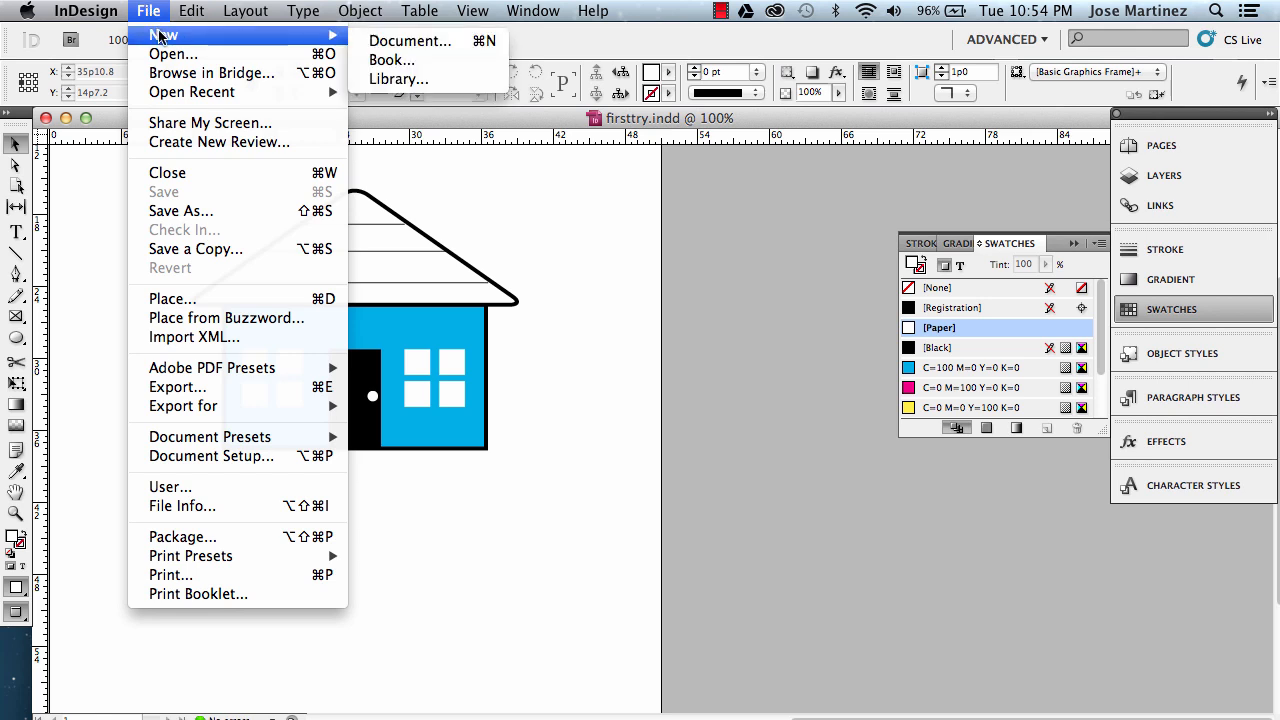
pyautogui.click(412, 43)
pyautogui.moveTo(507, 104); pyautogui.dragTo(658, 98)
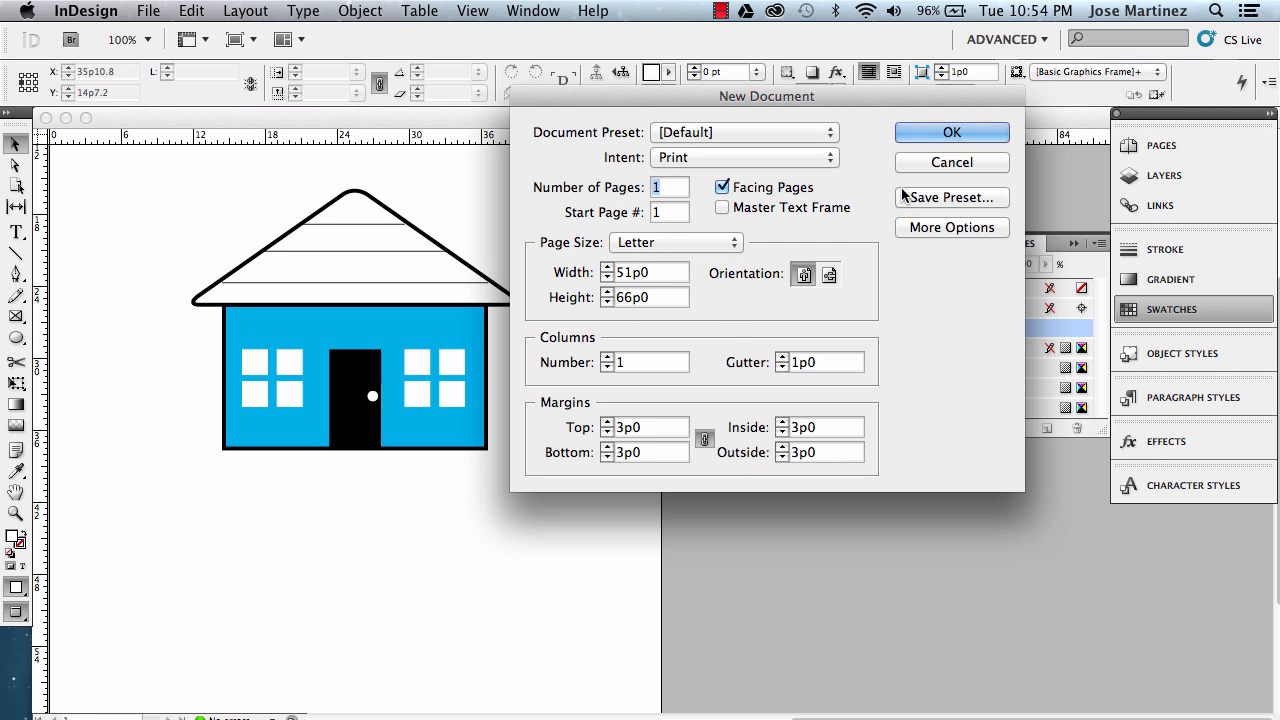
pyautogui.click(951, 135)
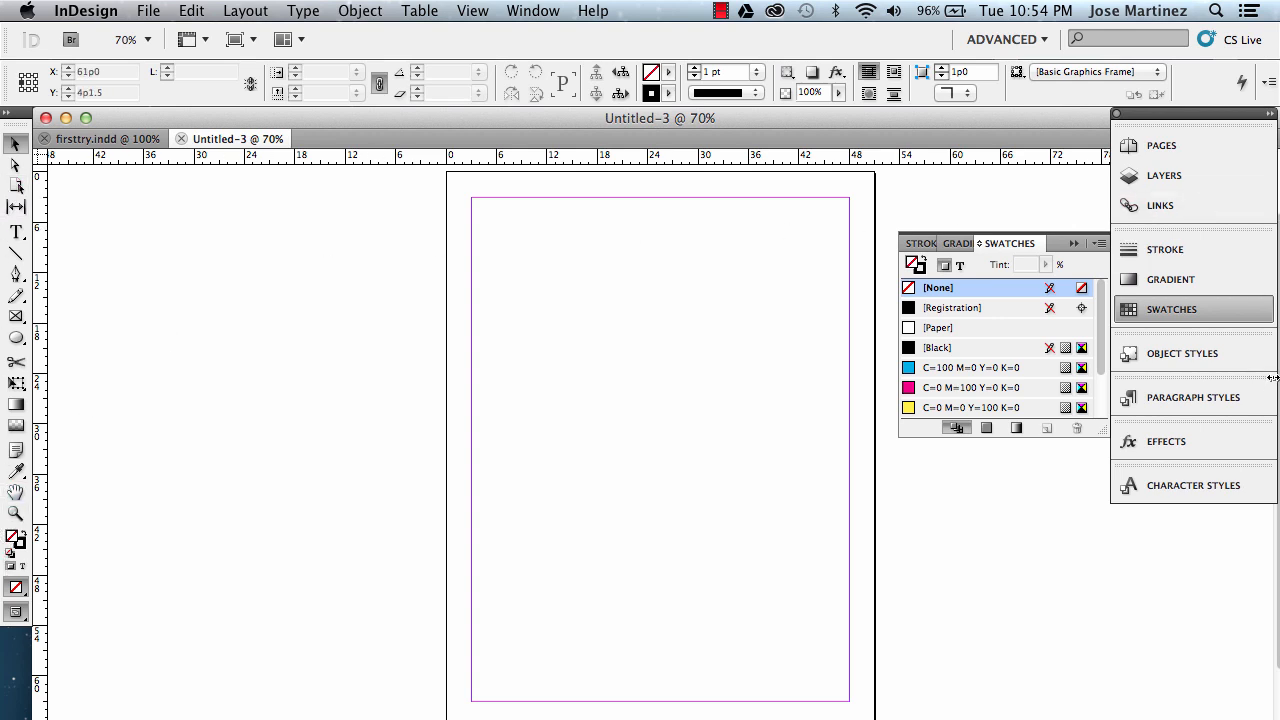
pyautogui.click(1045, 42)
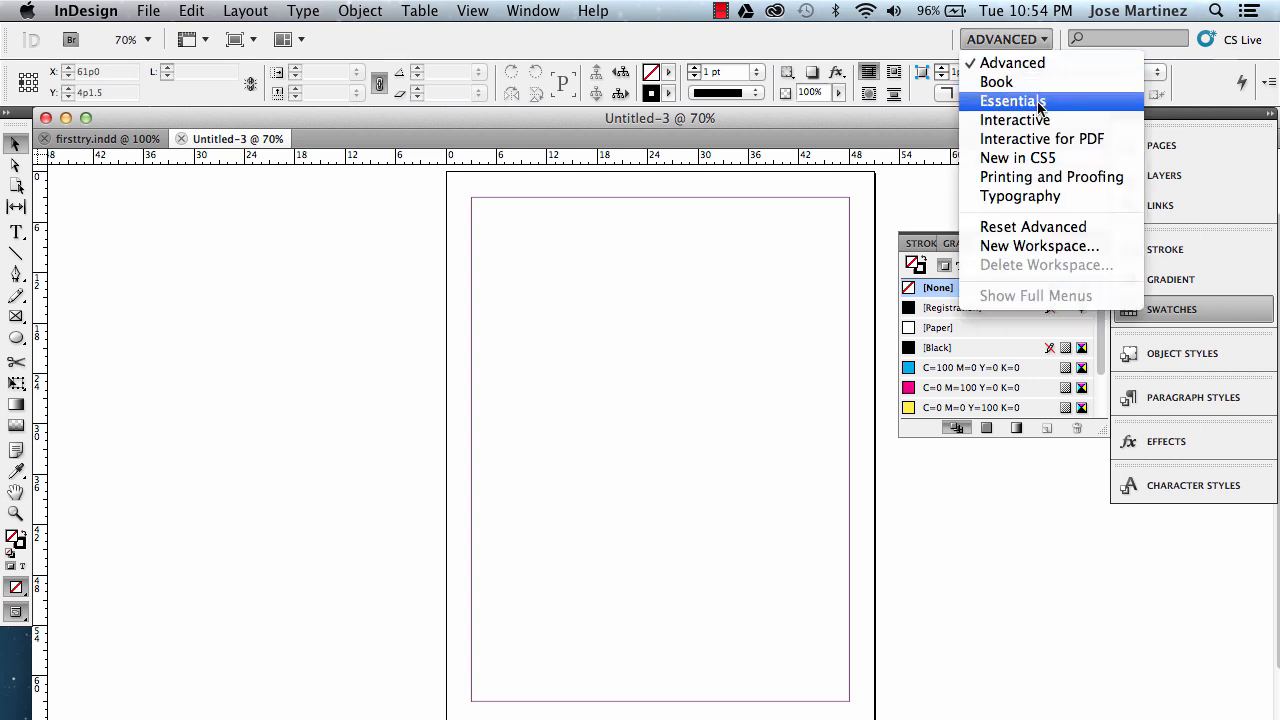
pyautogui.click(1038, 64)
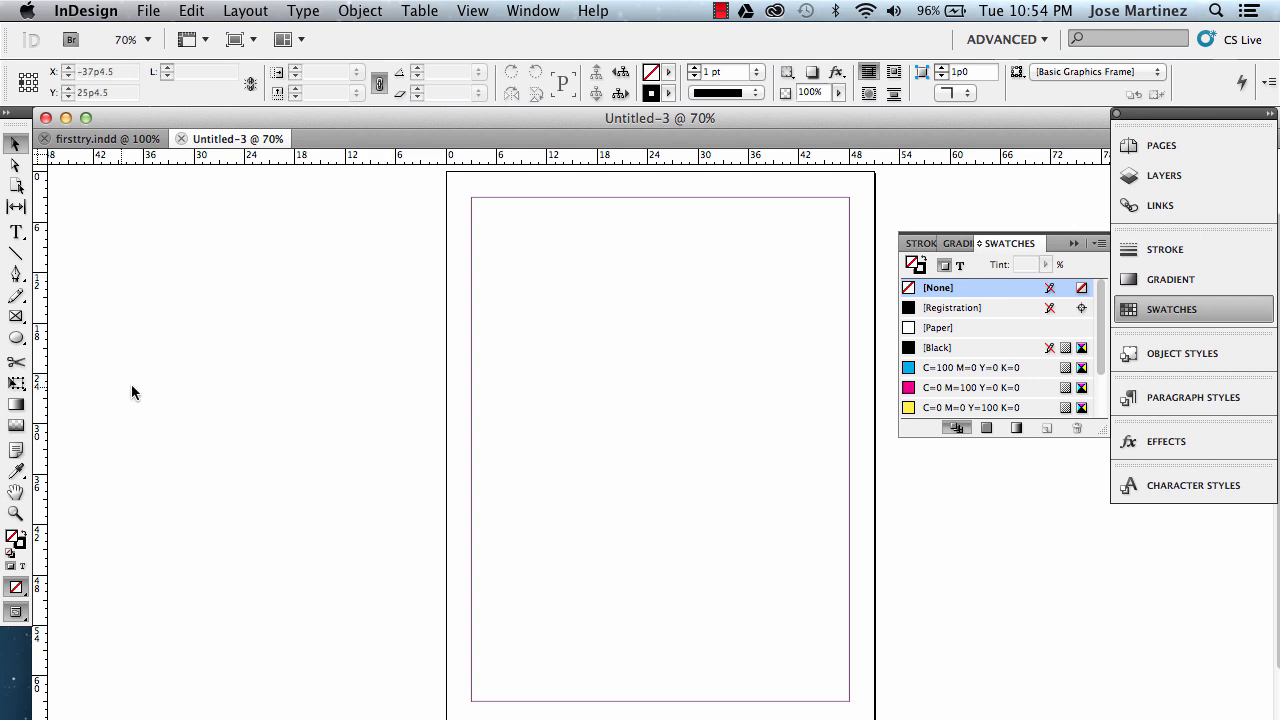
# Draw a rectangle about 19p9 by 10p4.5 with cyan C=100 M=0 Y=0 K=0 fill and a 4 pt stroke mid-page.
pyautogui.click(12, 340)
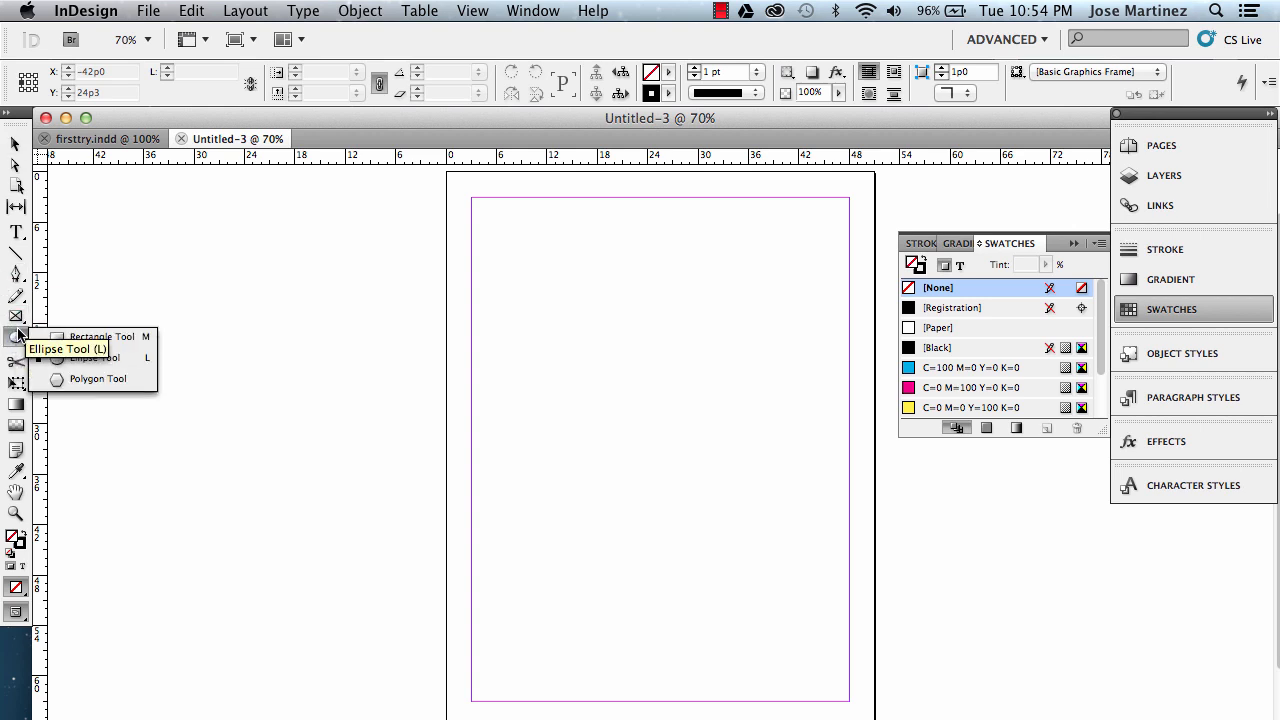
pyautogui.click(77, 338)
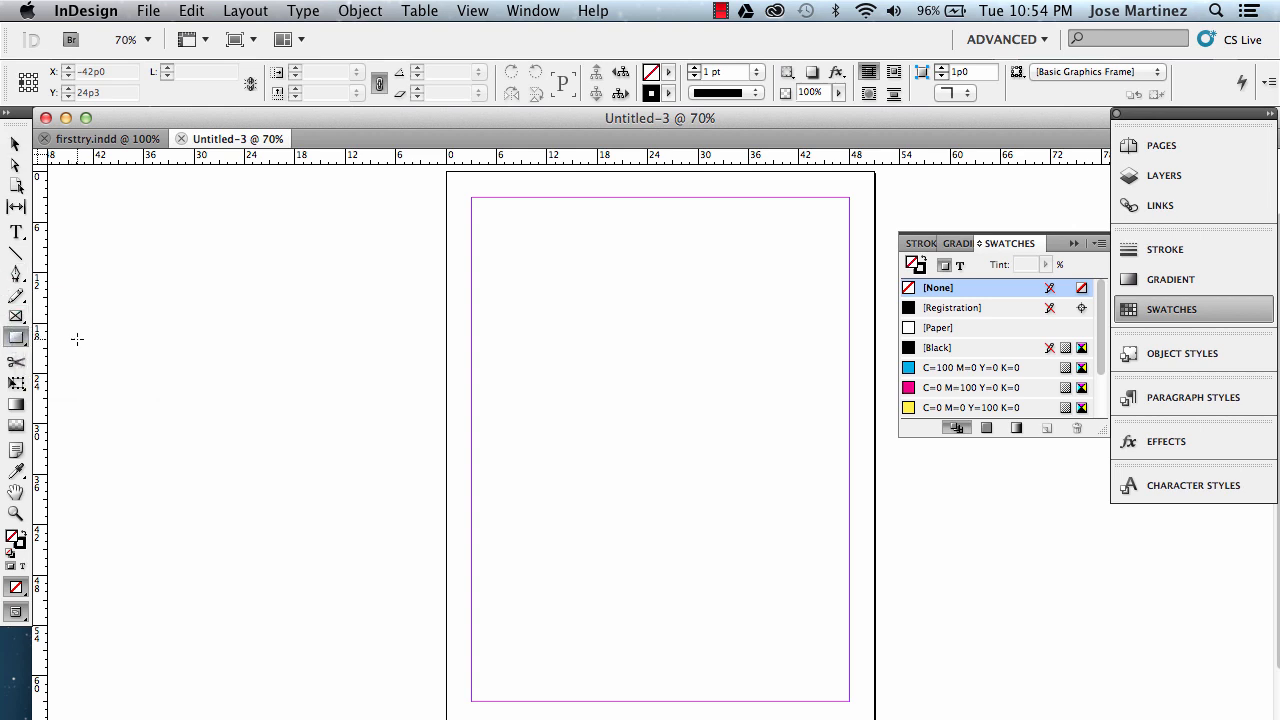
pyautogui.click(921, 268)
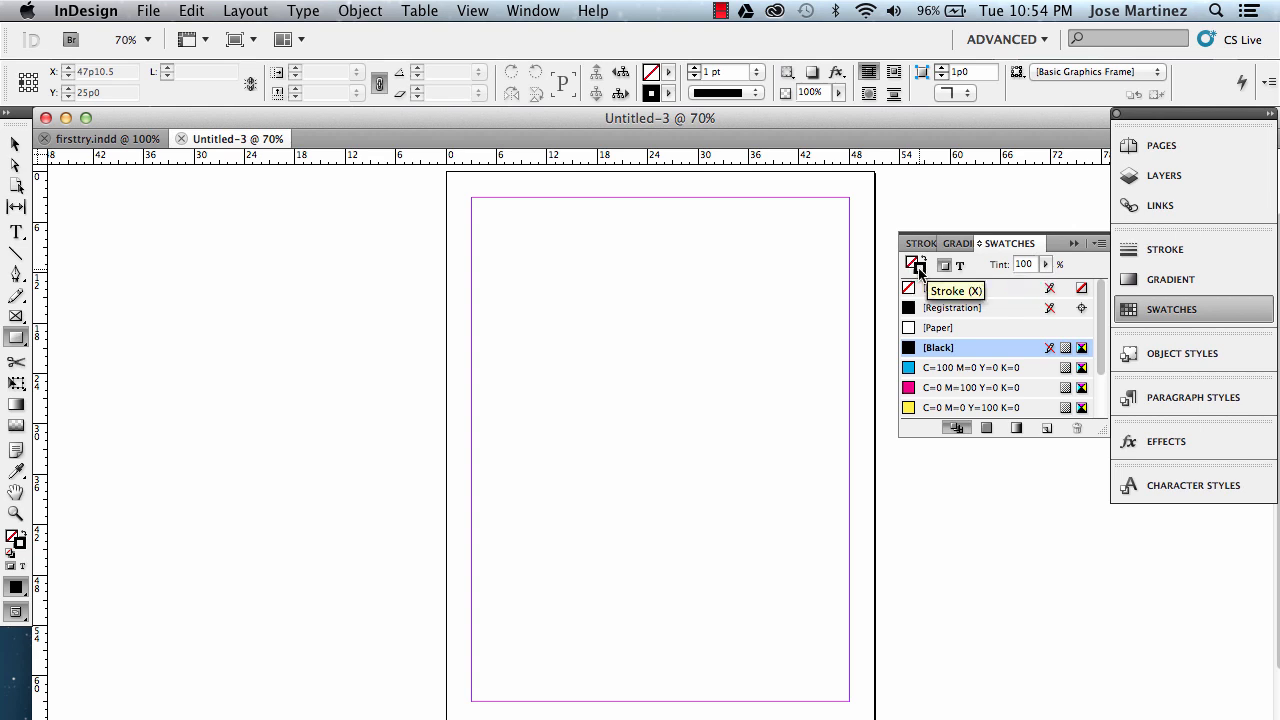
pyautogui.click(911, 263)
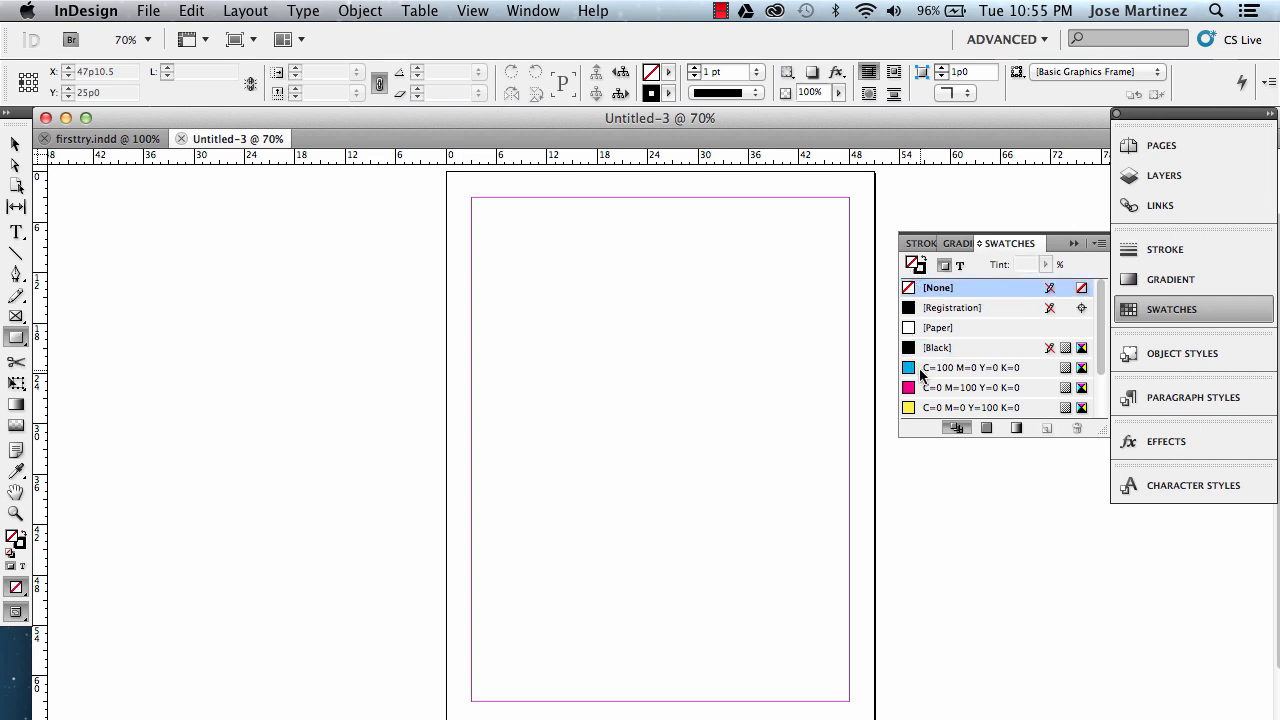
pyautogui.click(922, 370)
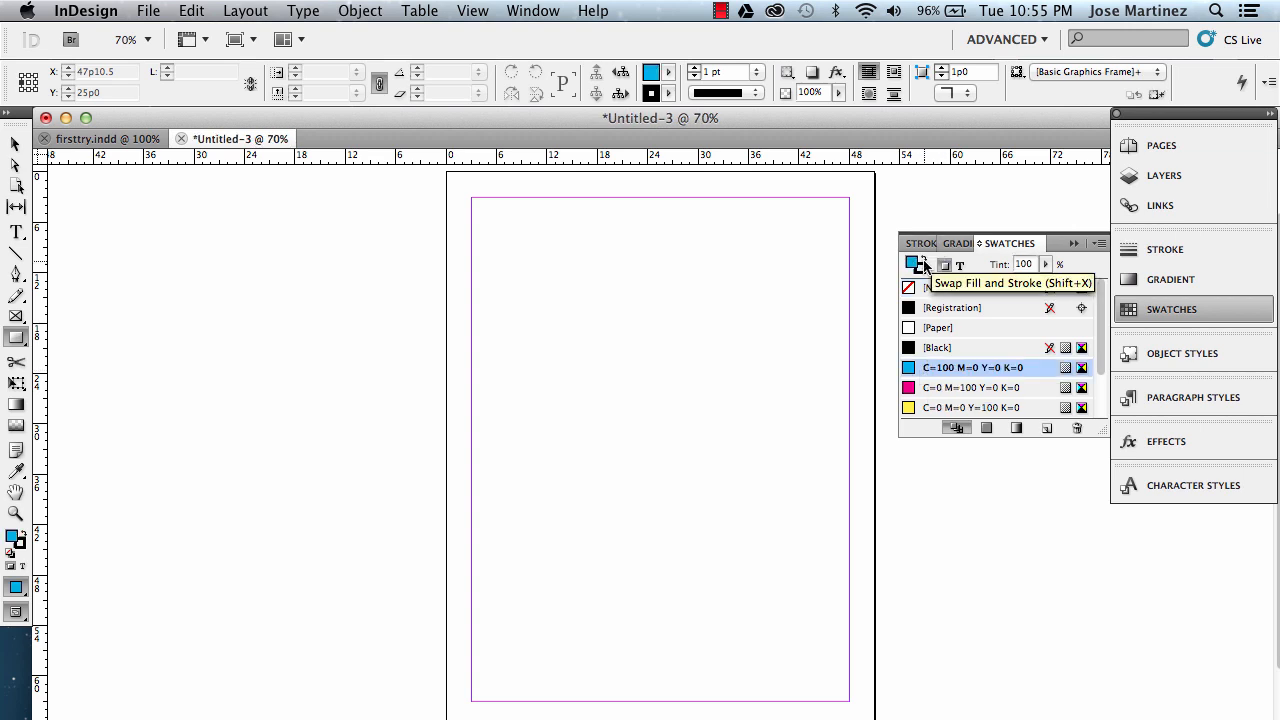
pyautogui.click(1213, 247)
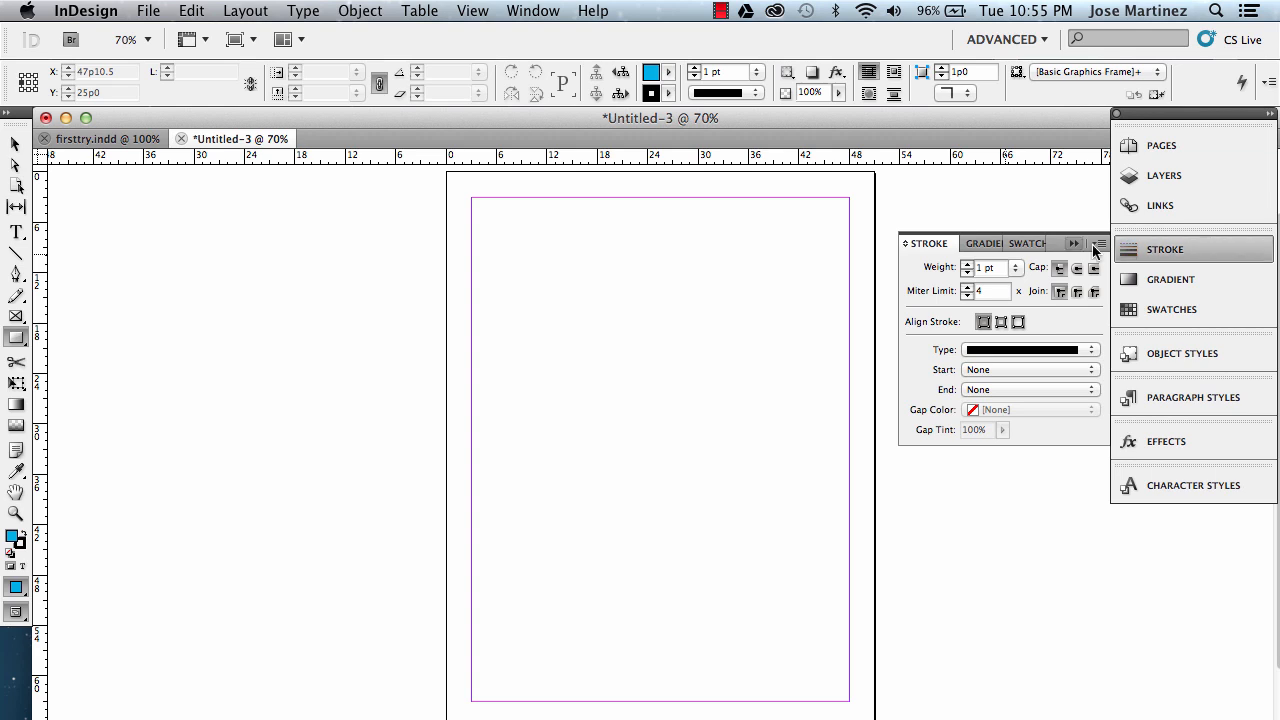
pyautogui.click(967, 264)
pyautogui.moveTo(588, 361); pyautogui.dragTo(754, 448)
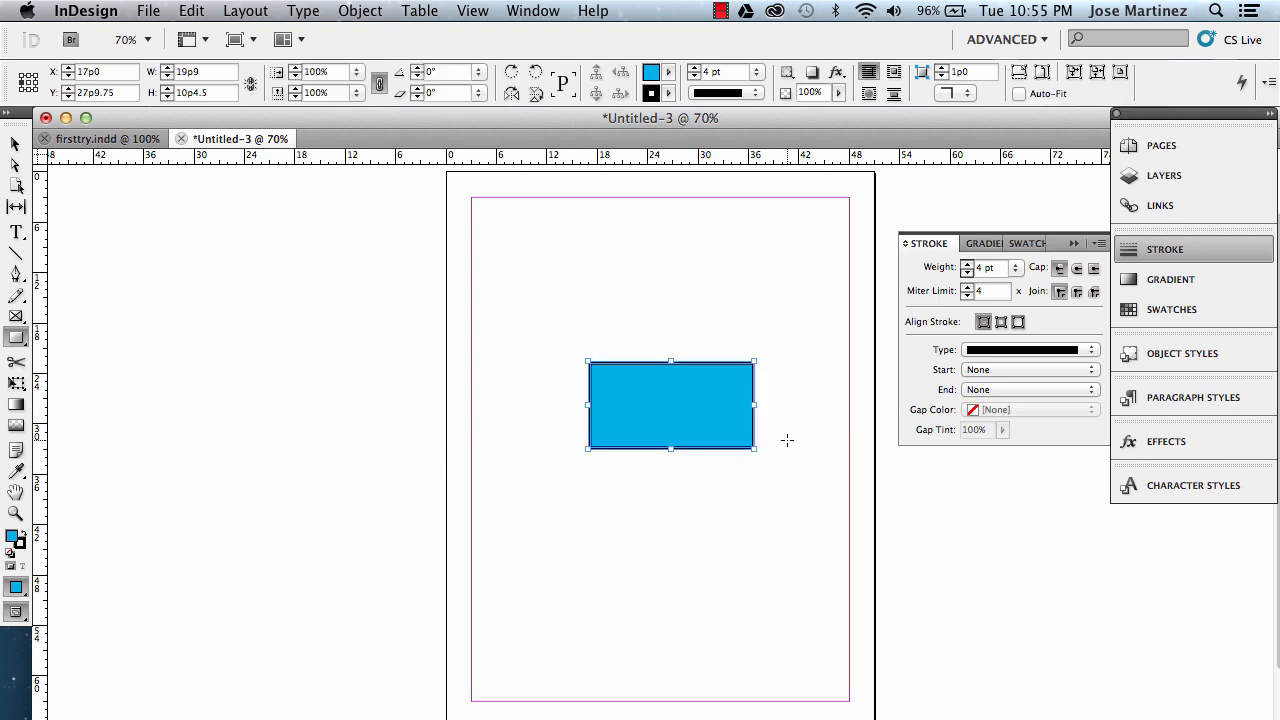
# Move the rectangle slightly left, to about X 15p7.5, and deselect it.
pyautogui.click(15, 144)
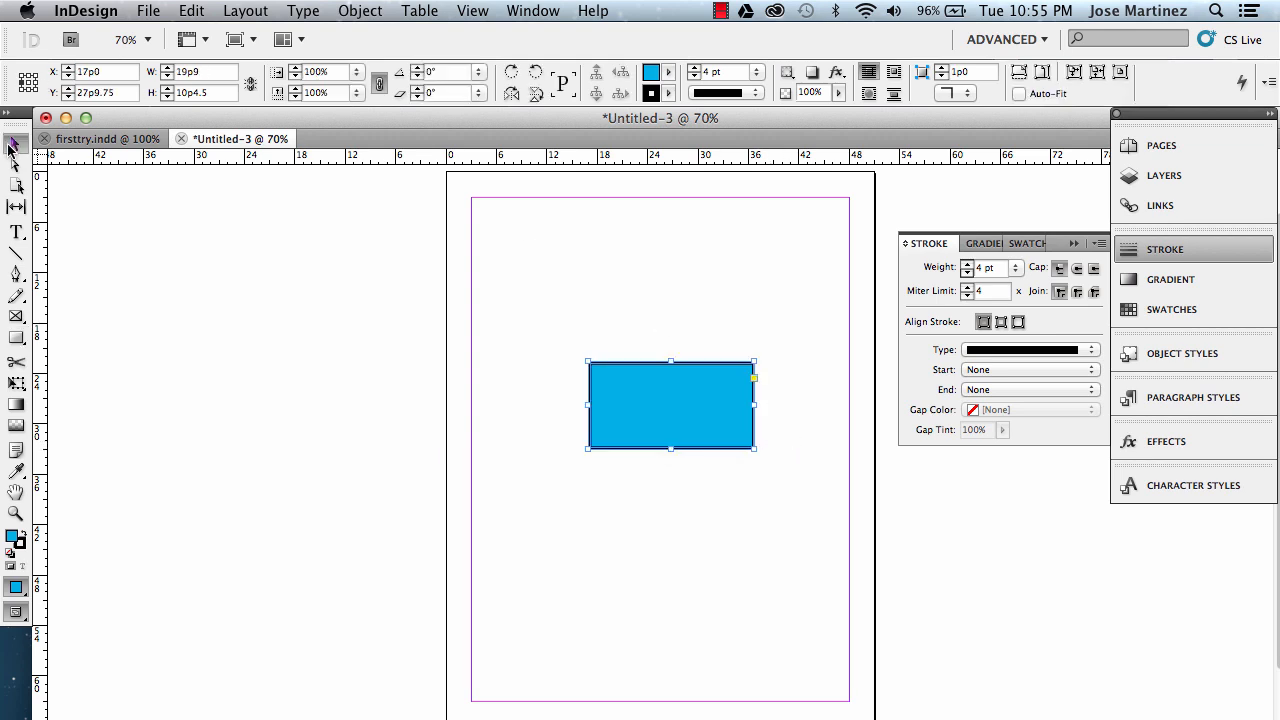
pyautogui.moveTo(628, 368); pyautogui.dragTo(659, 364)
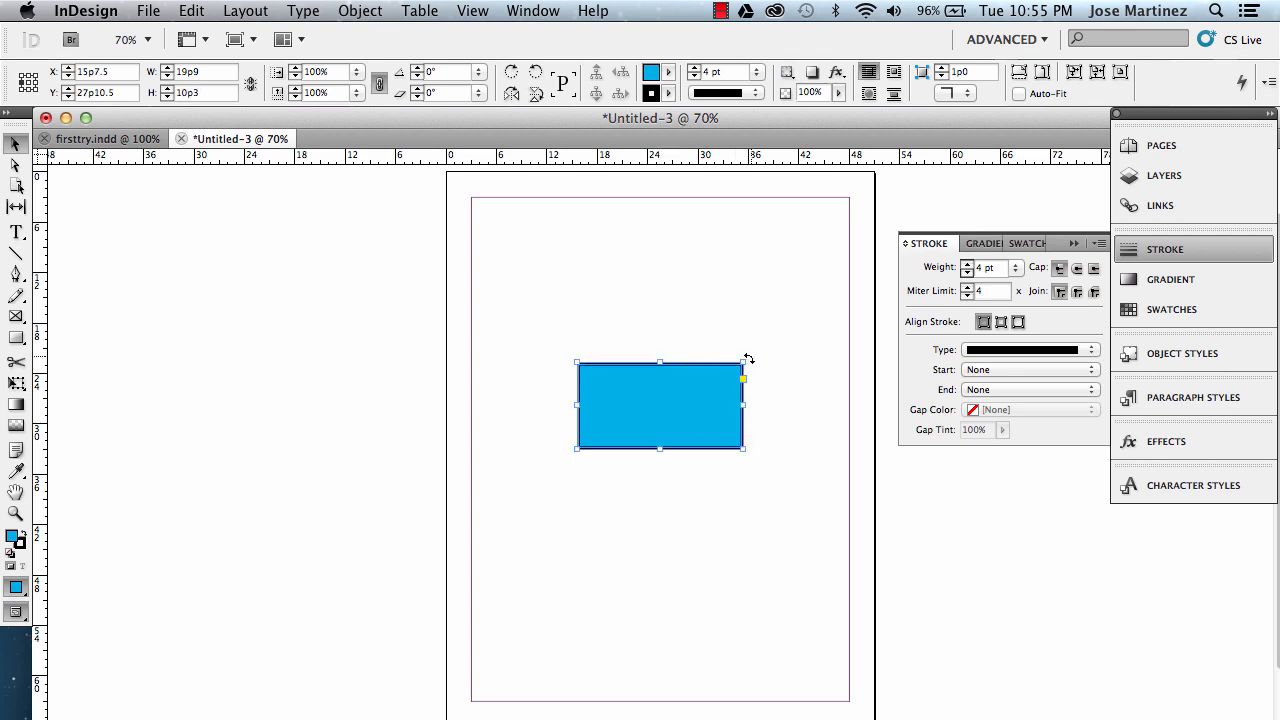
pyautogui.moveTo(757, 360); pyautogui.dragTo(757, 360)
pyautogui.click(665, 330)
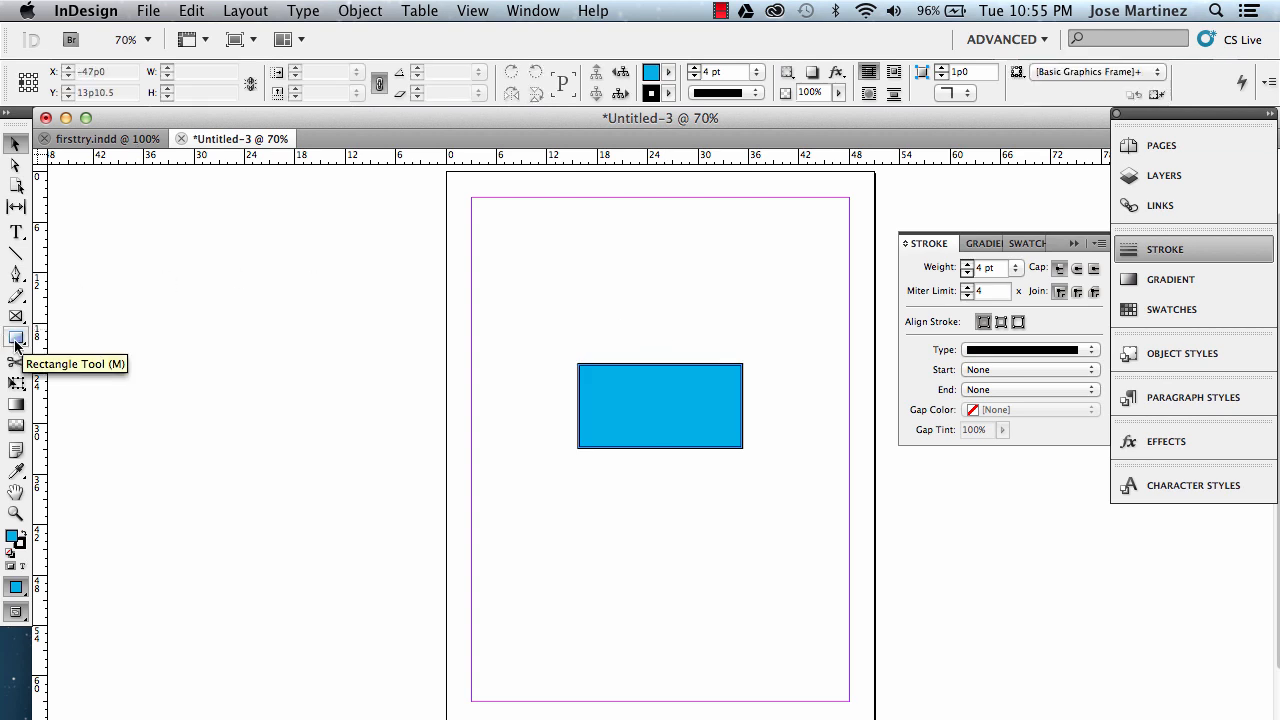
# Draw a three-sided polygon roof about 26p3 by 9p3 sitting on top of the rectangle.
pyautogui.moveTo(15, 345); pyautogui.dragTo(106, 385)
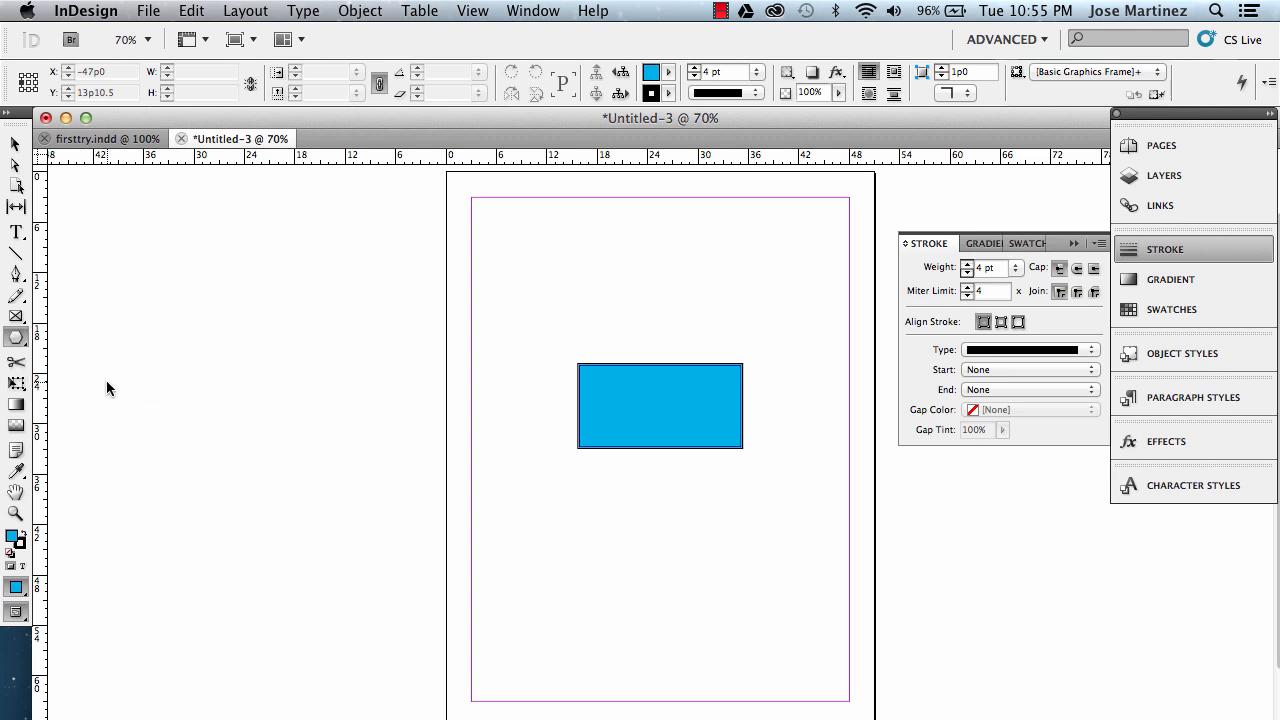
pyautogui.doubleClick(16, 340)
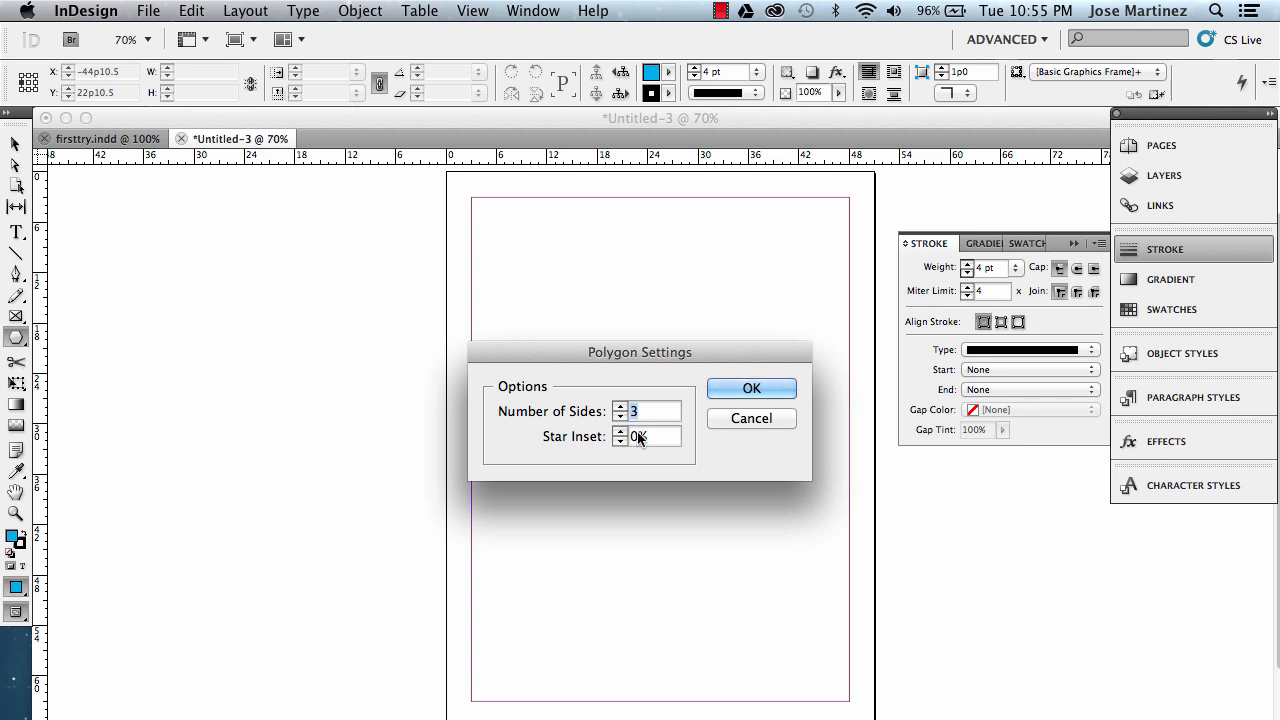
pyautogui.click(749, 388)
pyautogui.moveTo(571, 293); pyautogui.dragTo(791, 370)
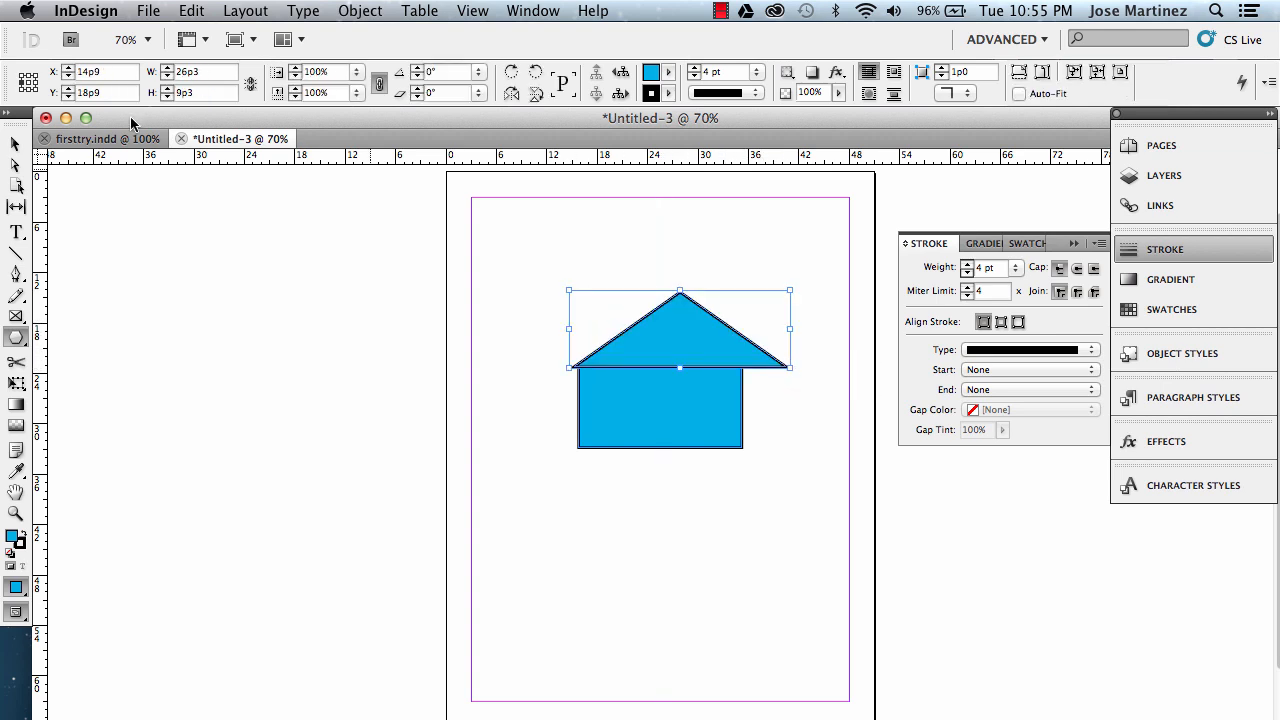
# Shift the triangular roof slightly left to center it over the rectangle, then deselect.
pyautogui.click(15, 144)
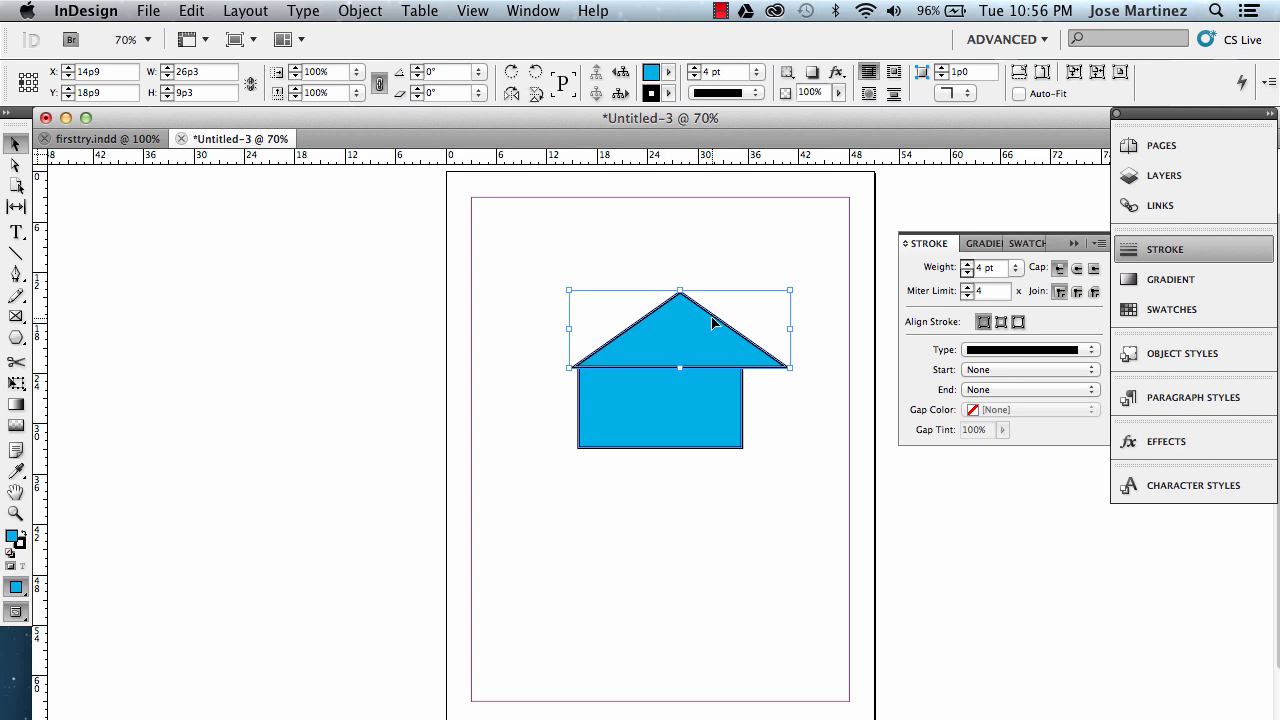
pyautogui.moveTo(712, 322)
pyautogui.mouseDown()
pyautogui.moveTo(695, 321)
pyautogui.moveTo(782, 328)
pyautogui.moveTo(693, 321)
pyautogui.mouseUp()
pyautogui.click(808, 329)
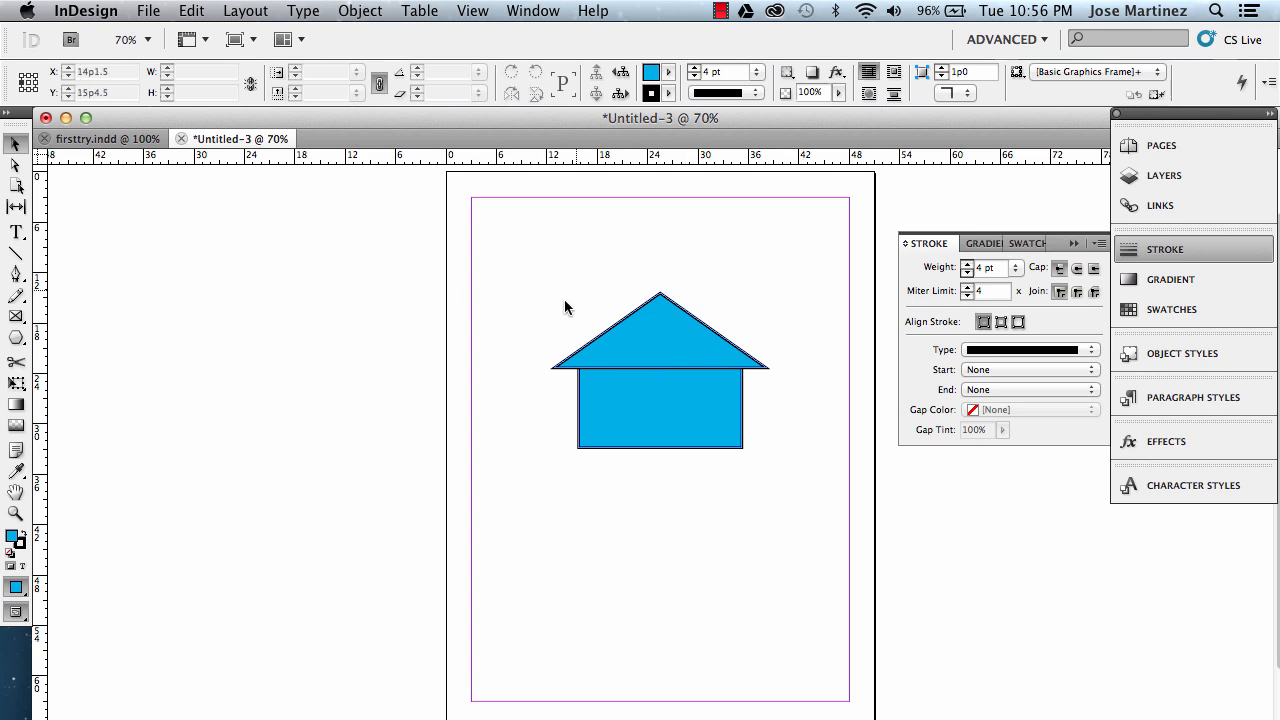
# Rename Layer 1 to "Back of house".
pyautogui.click(1149, 180)
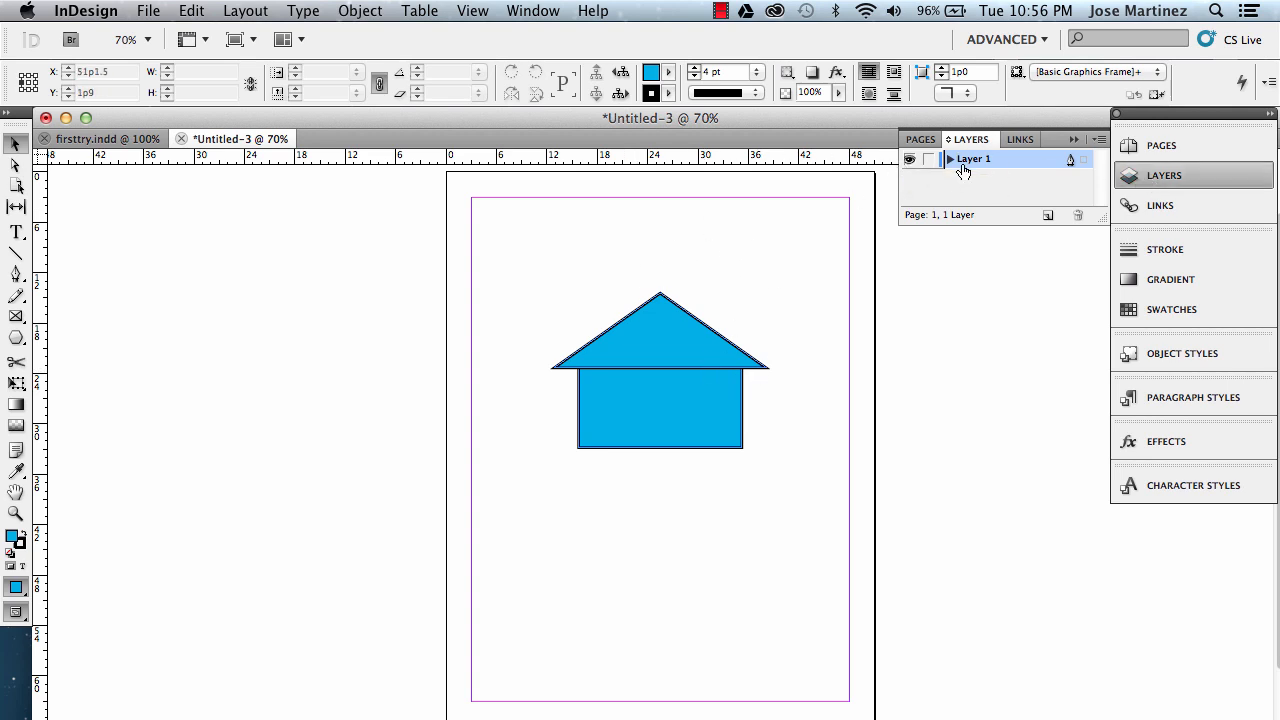
pyautogui.doubleClick(971, 160)
pyautogui.write('B')
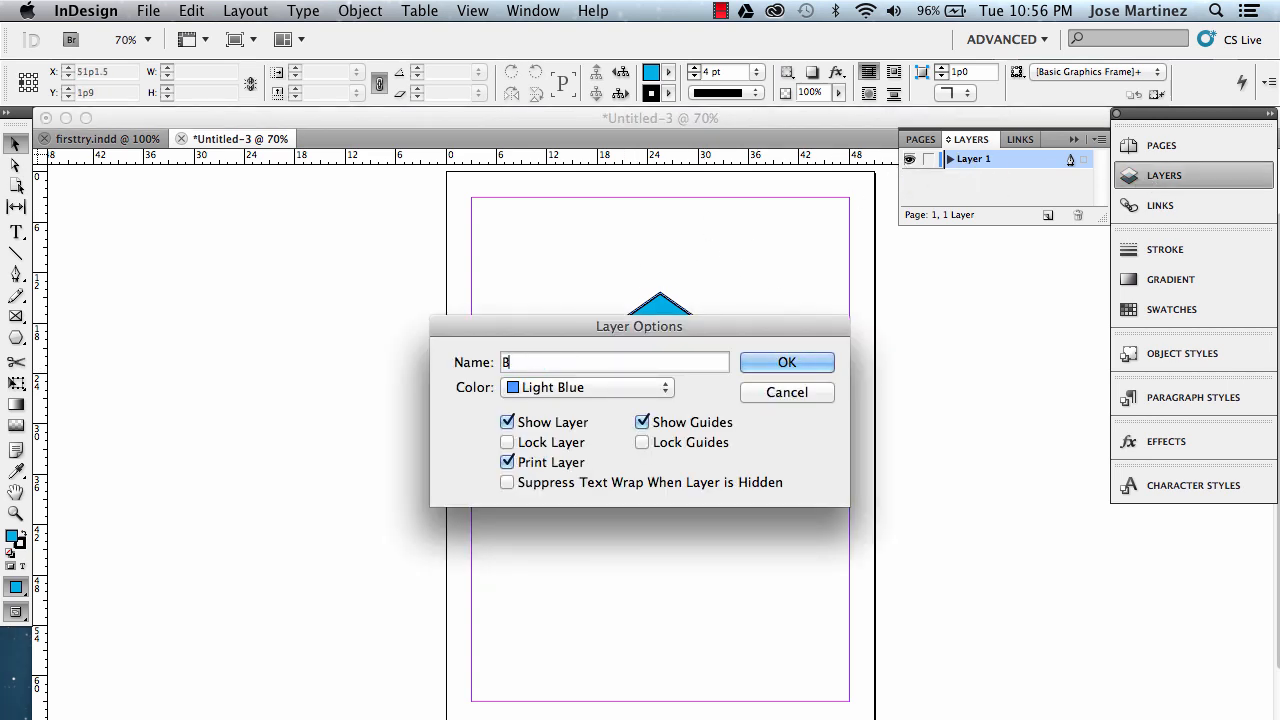
pyautogui.write('ack of house')
pyautogui.press('Return')
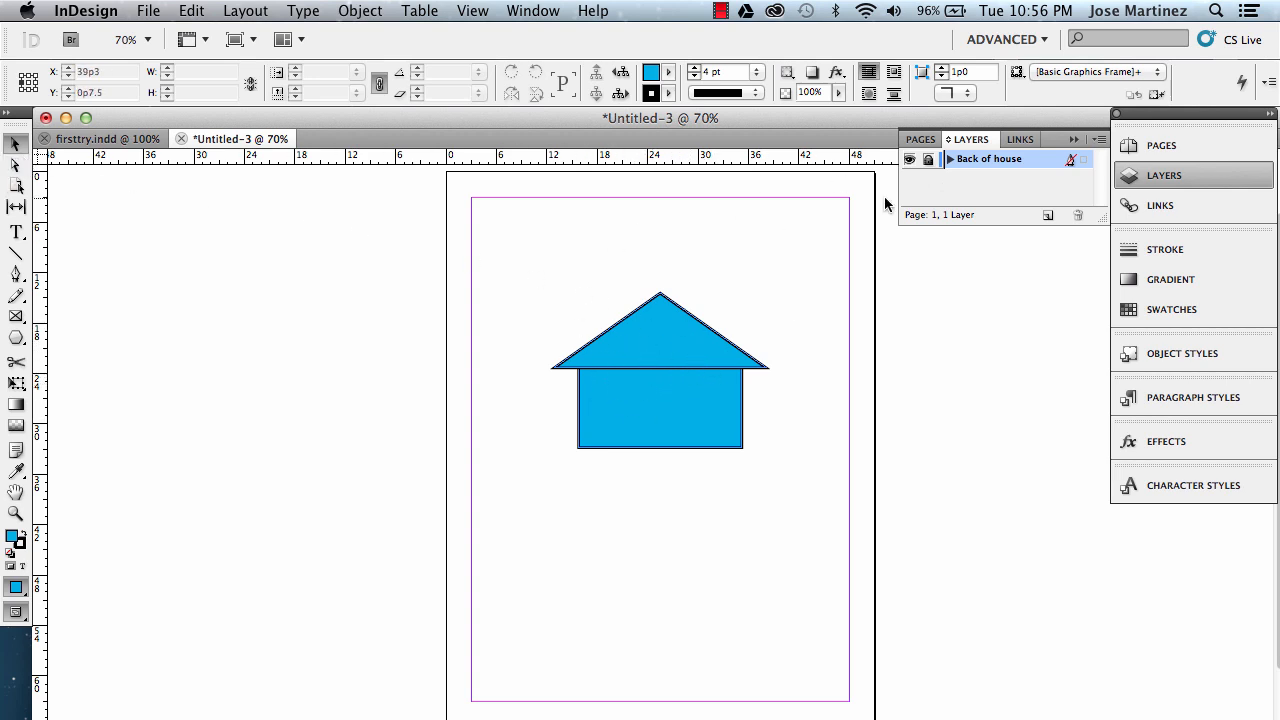
# Add a new layer and set up the Line tool with no fill and a black stroke.
pyautogui.click(1047, 216)
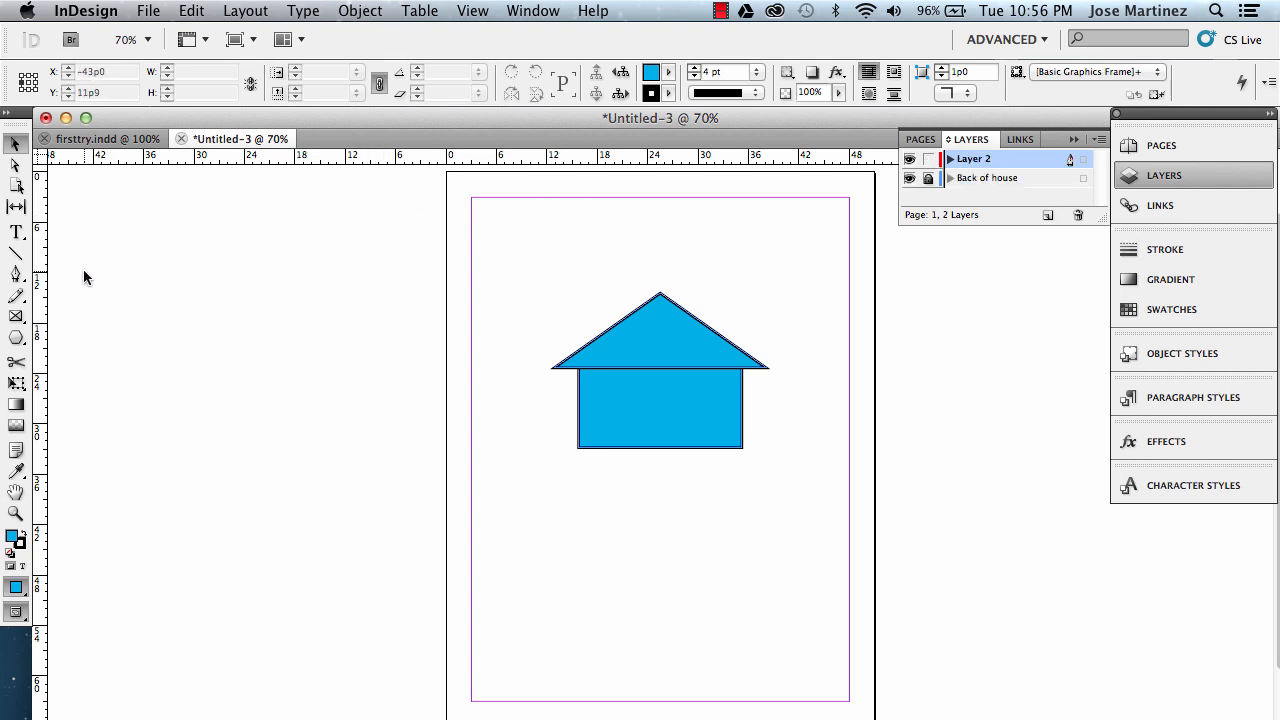
pyautogui.click(13, 257)
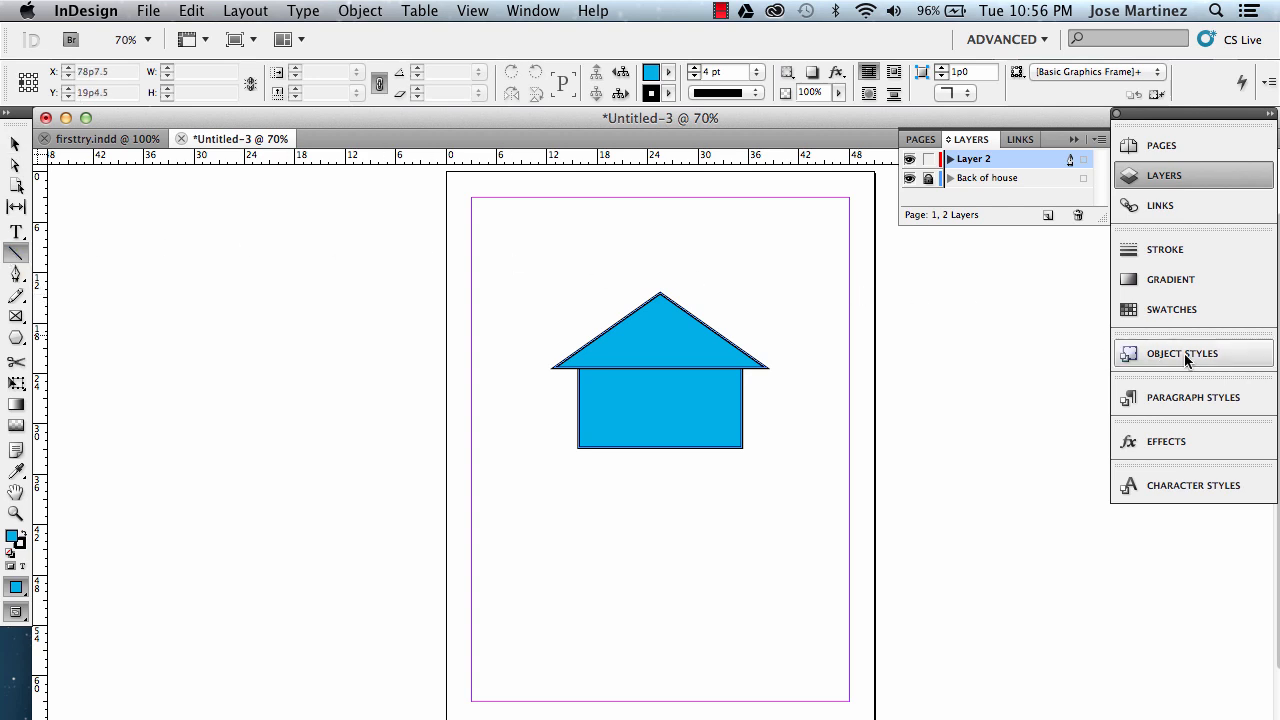
pyautogui.click(1170, 249)
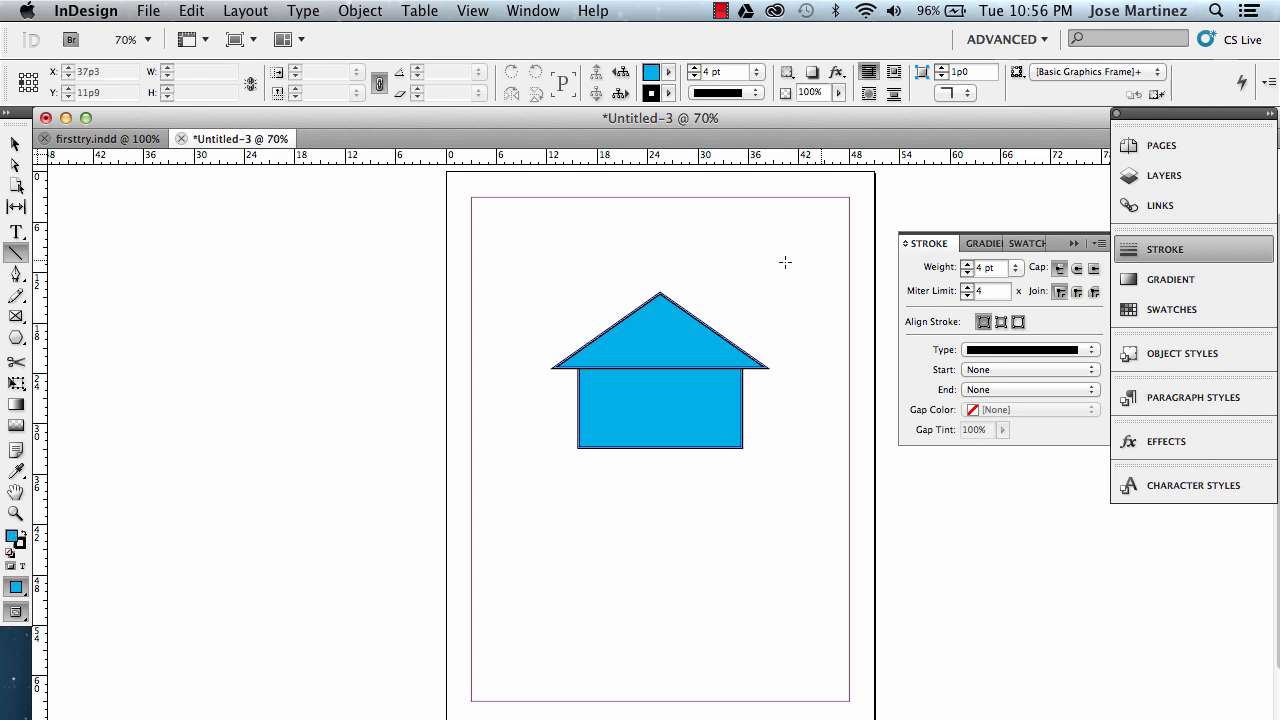
pyautogui.click(1143, 280)
pyautogui.click(1143, 309)
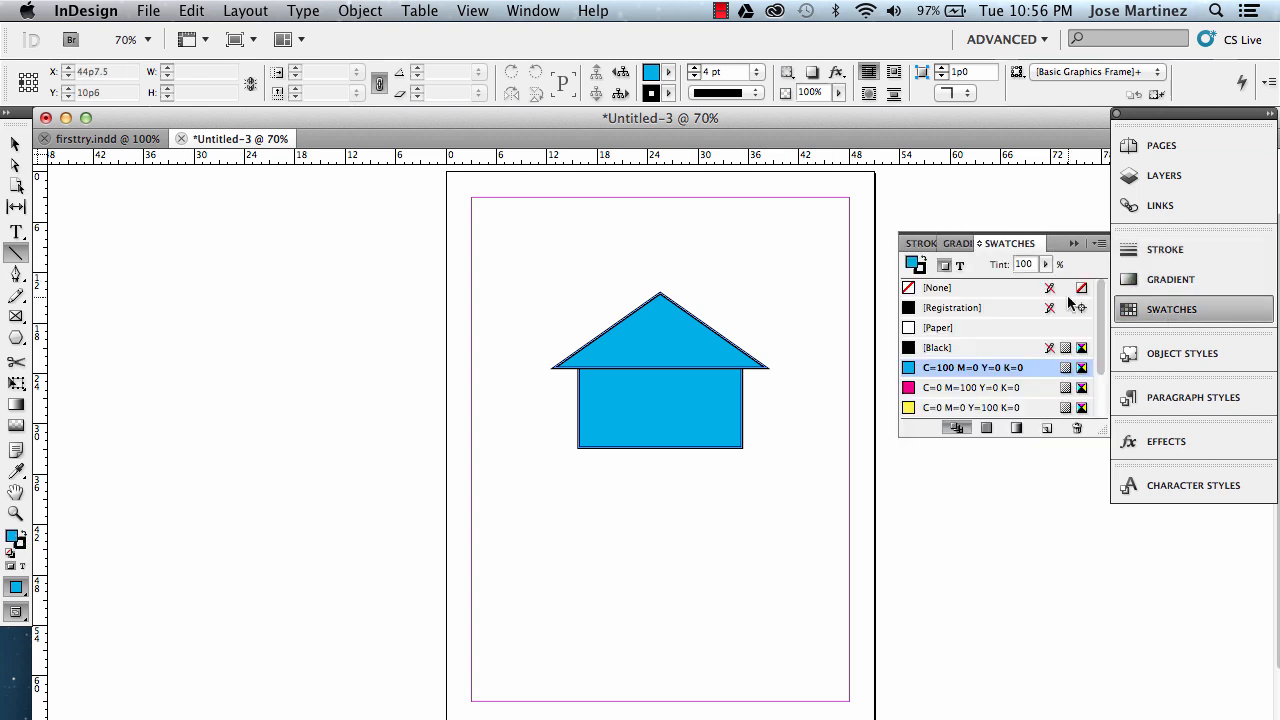
pyautogui.click(922, 289)
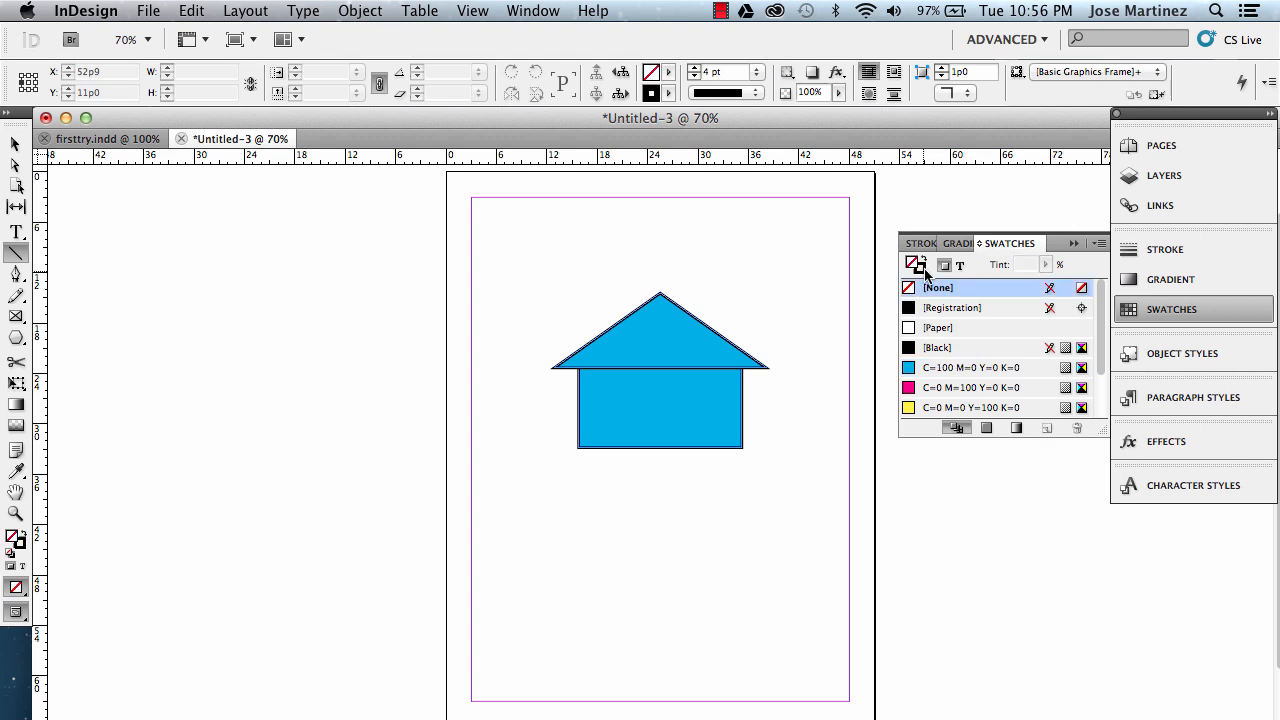
pyautogui.click(921, 269)
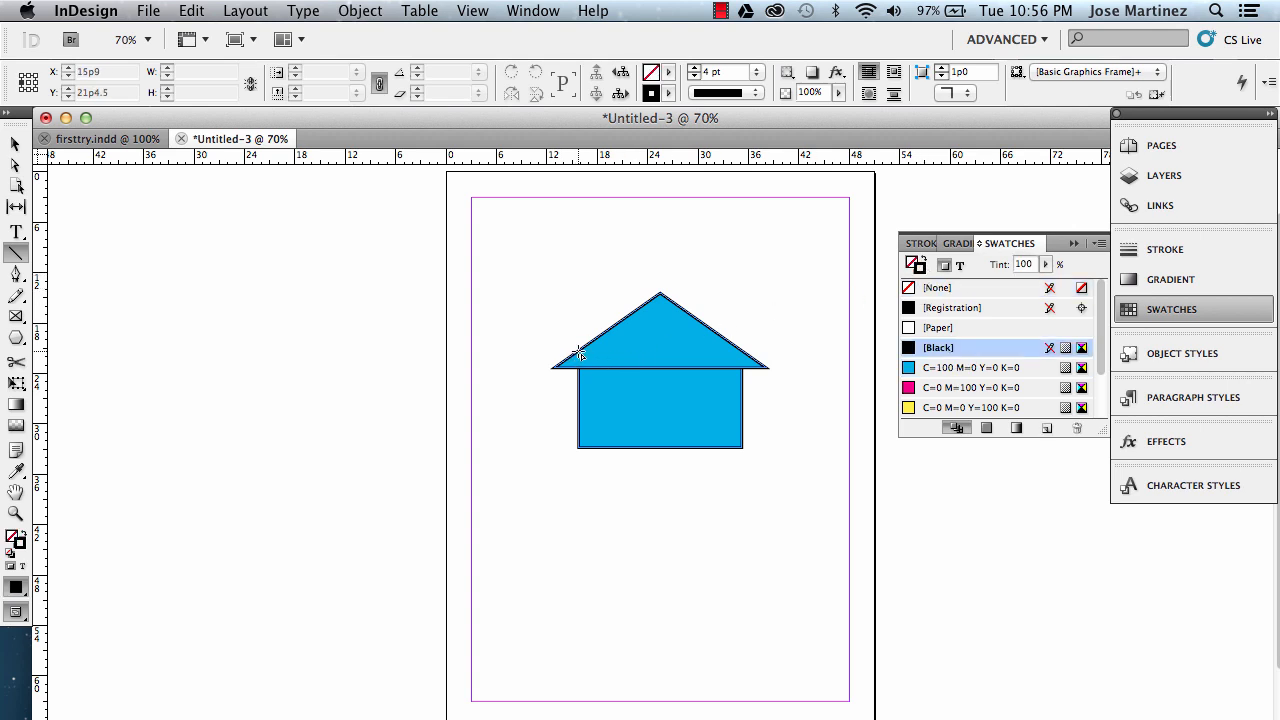
# Draw three horizontal lines across the roof, about 19p9, 12p10.5 and 6p0 long, from bottom to top.
pyautogui.moveTo(580, 354); pyautogui.dragTo(741, 355)
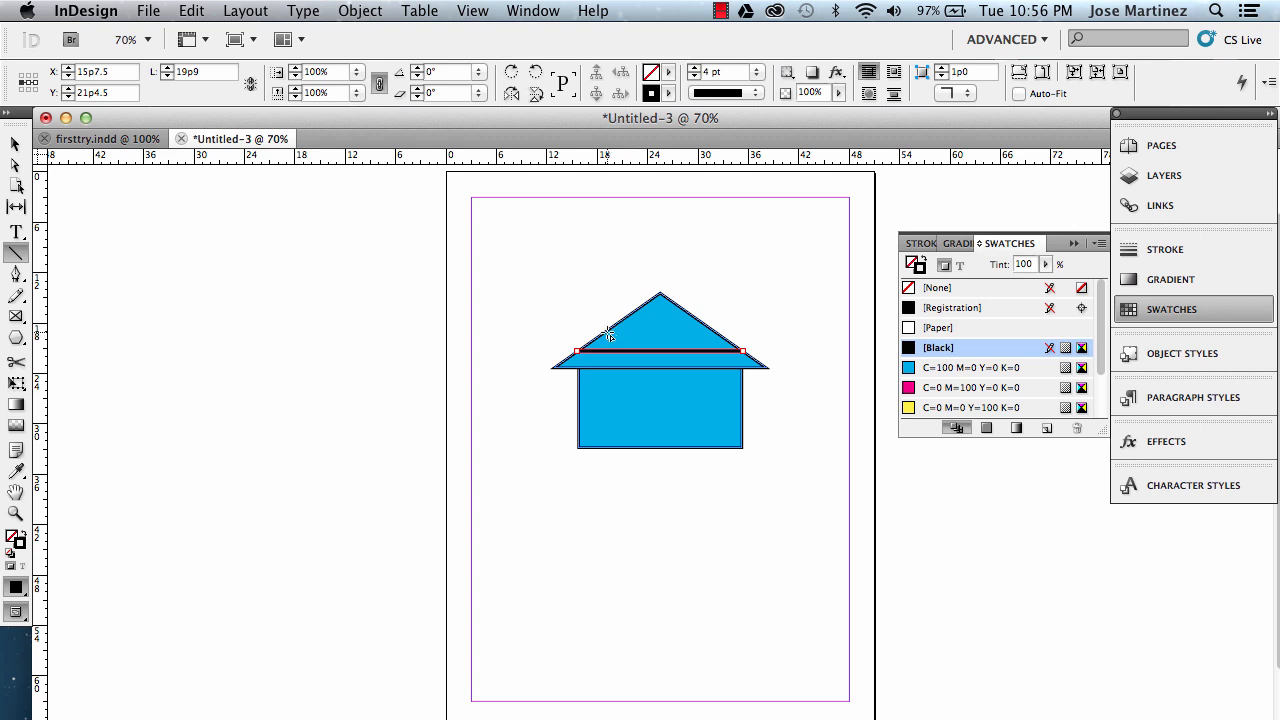
pyautogui.moveTo(609, 334); pyautogui.dragTo(716, 339)
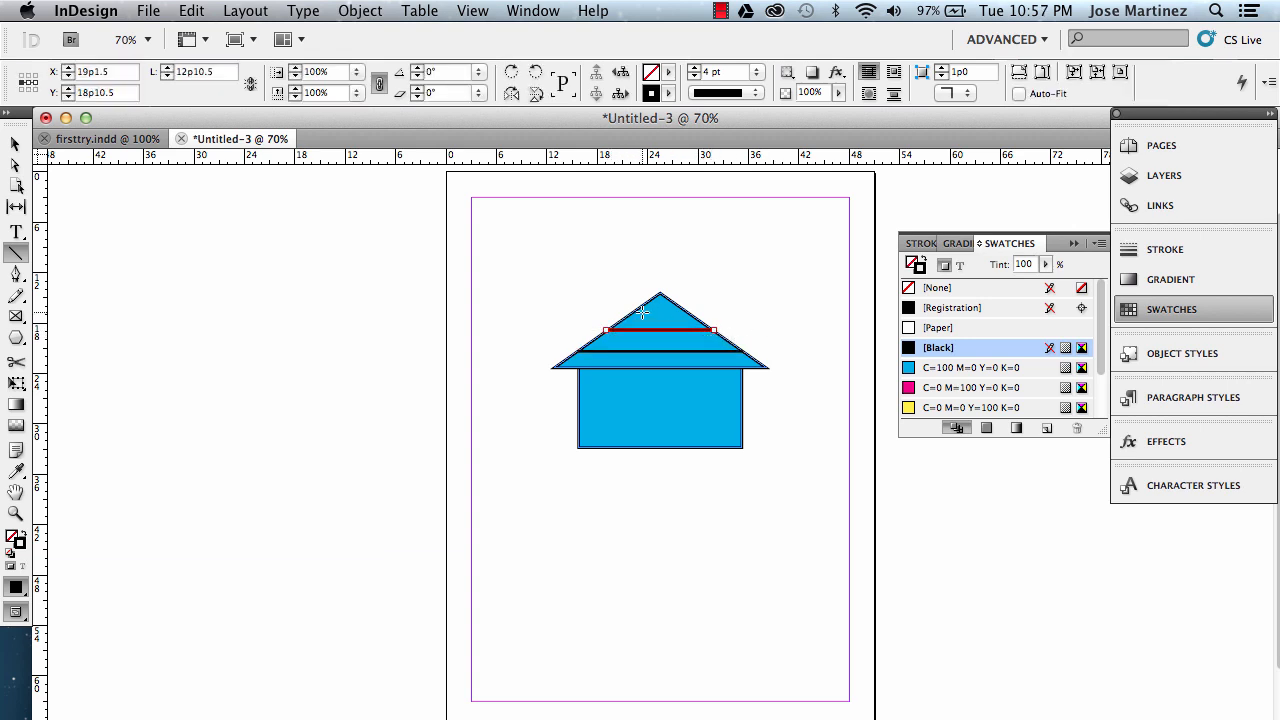
pyautogui.moveTo(637, 312); pyautogui.dragTo(686, 313)
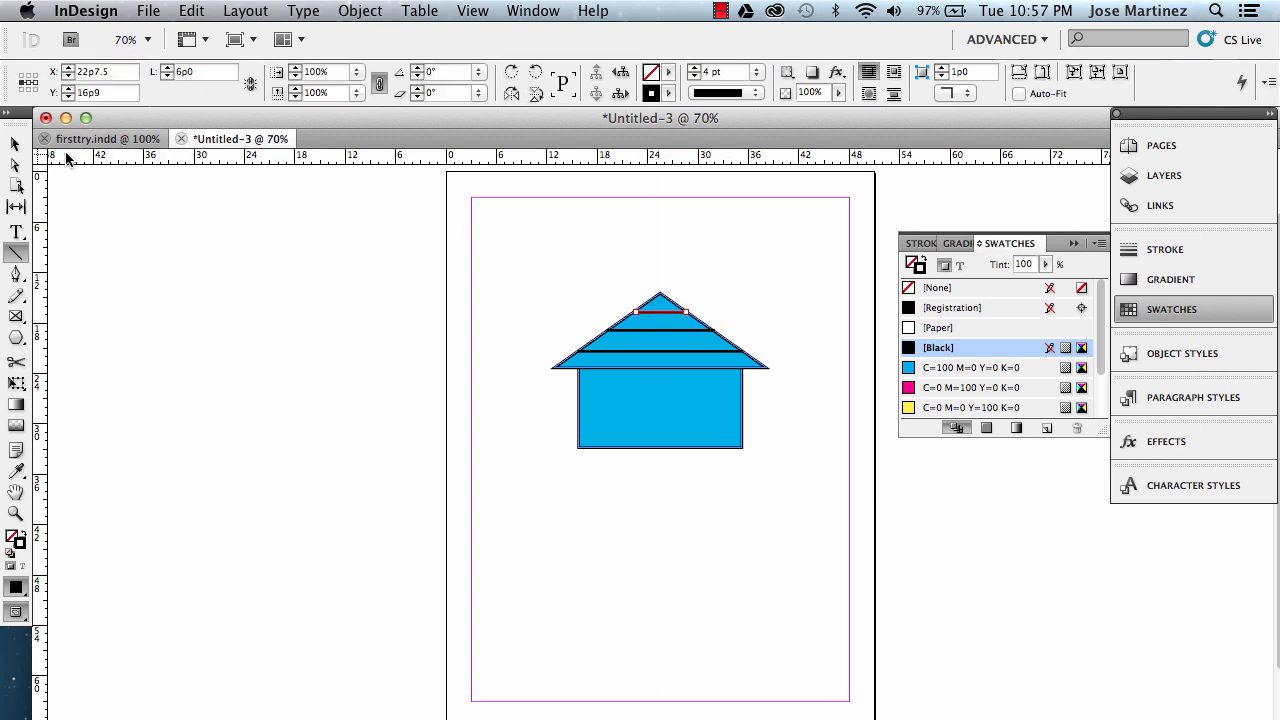
# Draw a black-filled door rectangle with no stroke, about 3p7.5 by 5p1.5, at the bottom centre of the house.
pyautogui.click(15, 143)
pyautogui.click(186, 297)
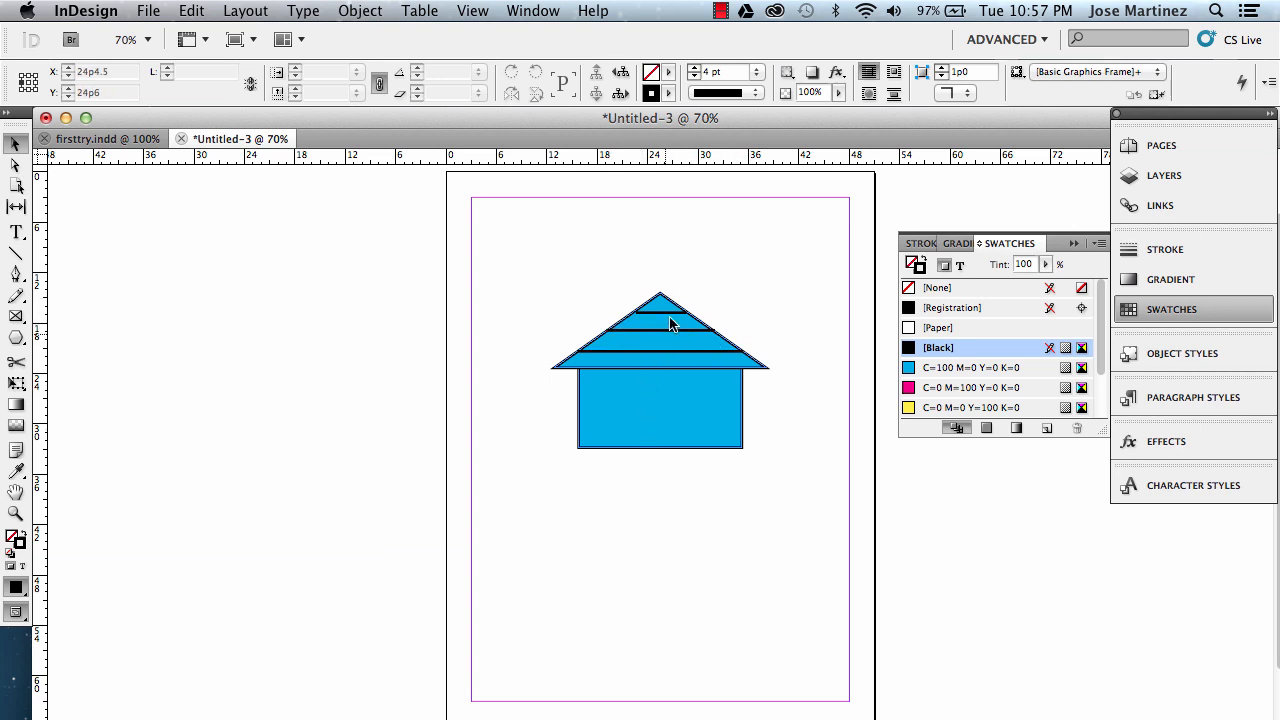
pyautogui.click(17, 339)
pyautogui.click(50, 339)
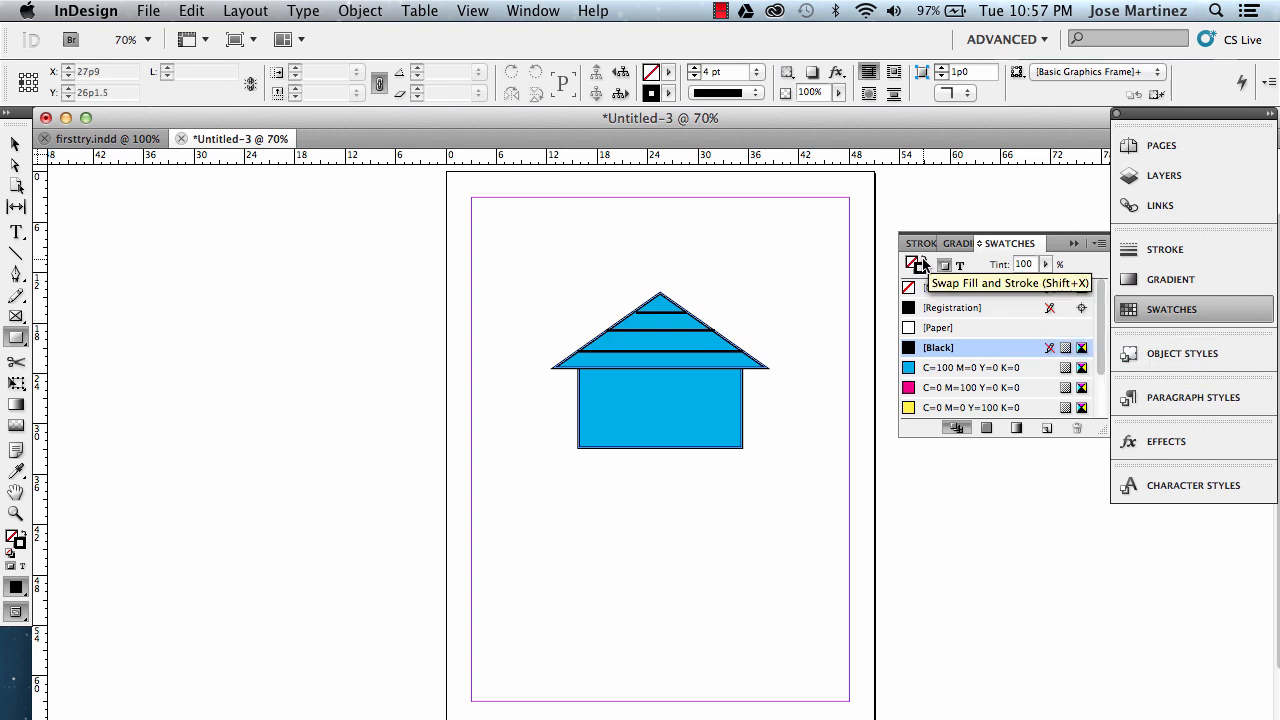
pyautogui.click(925, 260)
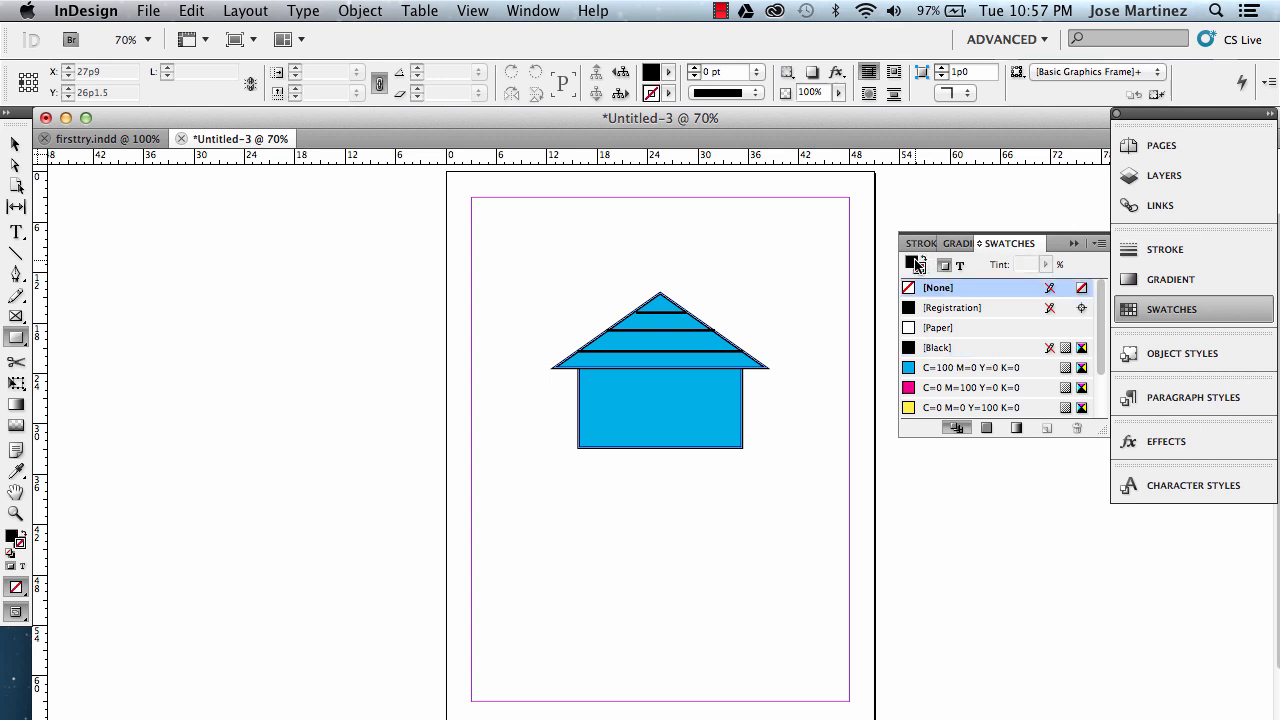
pyautogui.click(910, 262)
pyautogui.moveTo(644, 406); pyautogui.dragTo(678, 449)
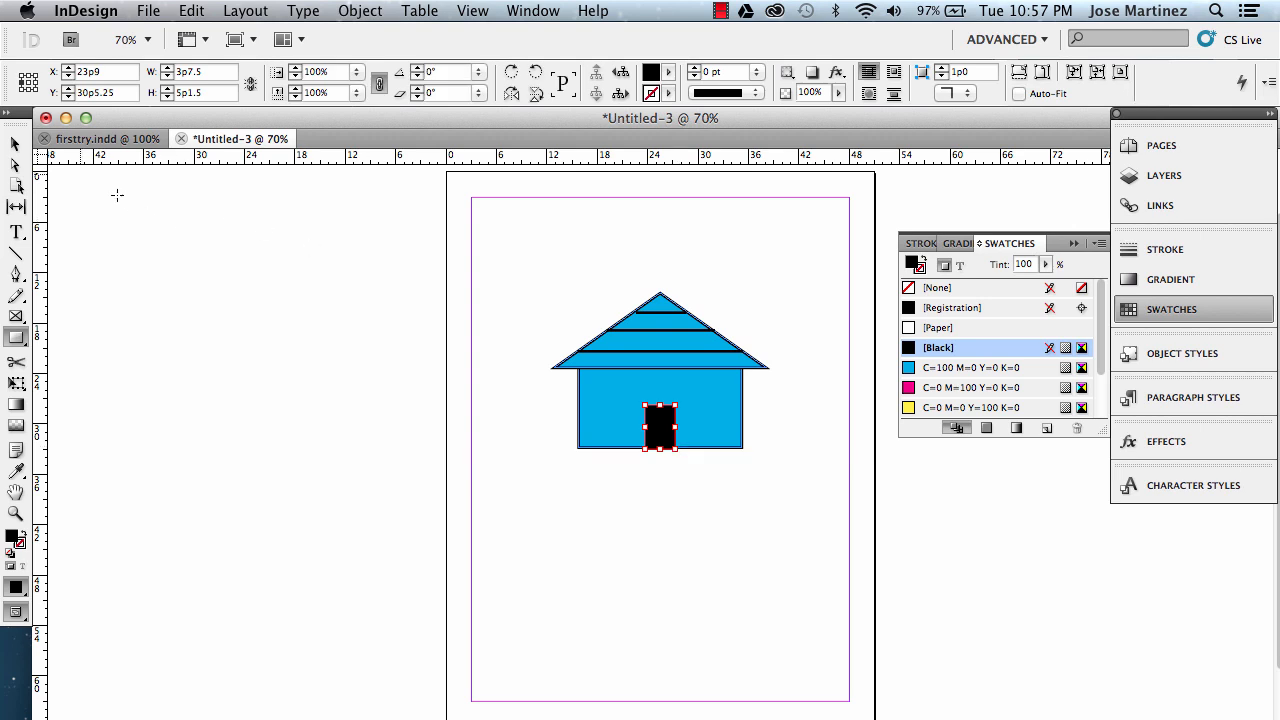
# Raise the door's top edge so the door is about 6p3 tall.
pyautogui.click(15, 143)
pyautogui.click(256, 303)
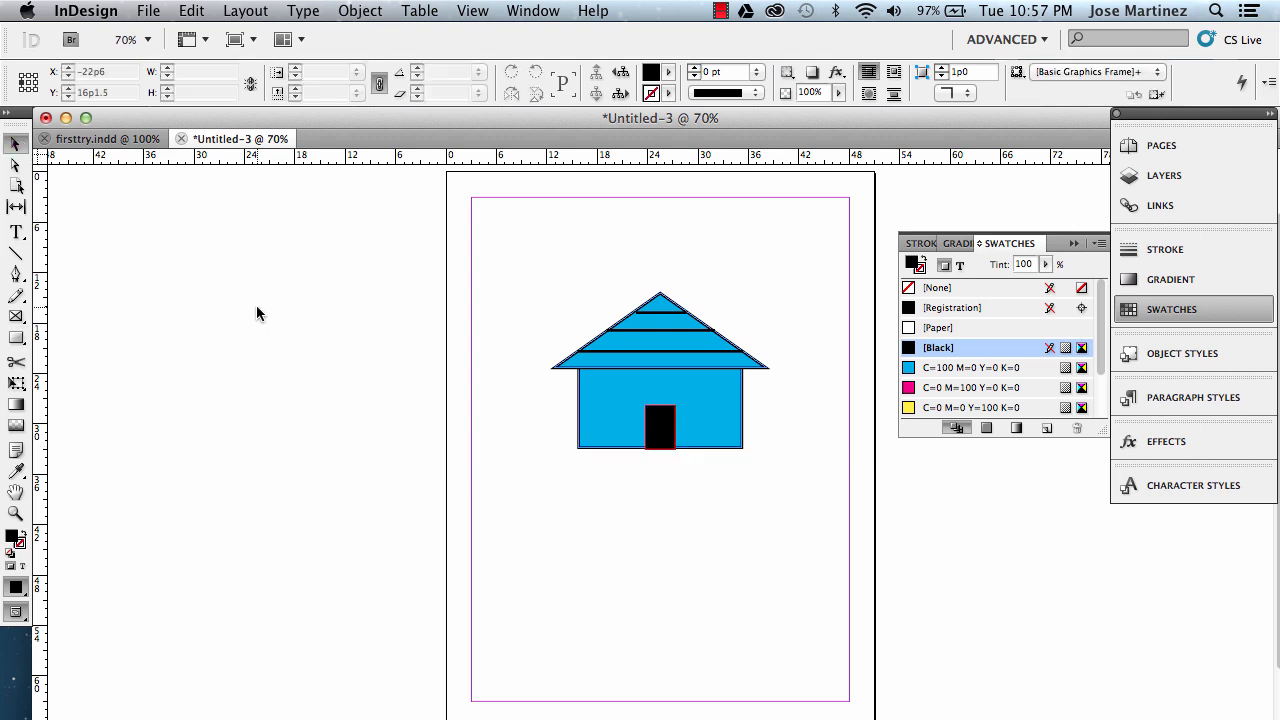
pyautogui.click(662, 428)
pyautogui.moveTo(662, 403)
pyautogui.mouseDown()
pyautogui.moveTo(662, 335)
pyautogui.moveTo(662, 395)
pyautogui.mouseUp()
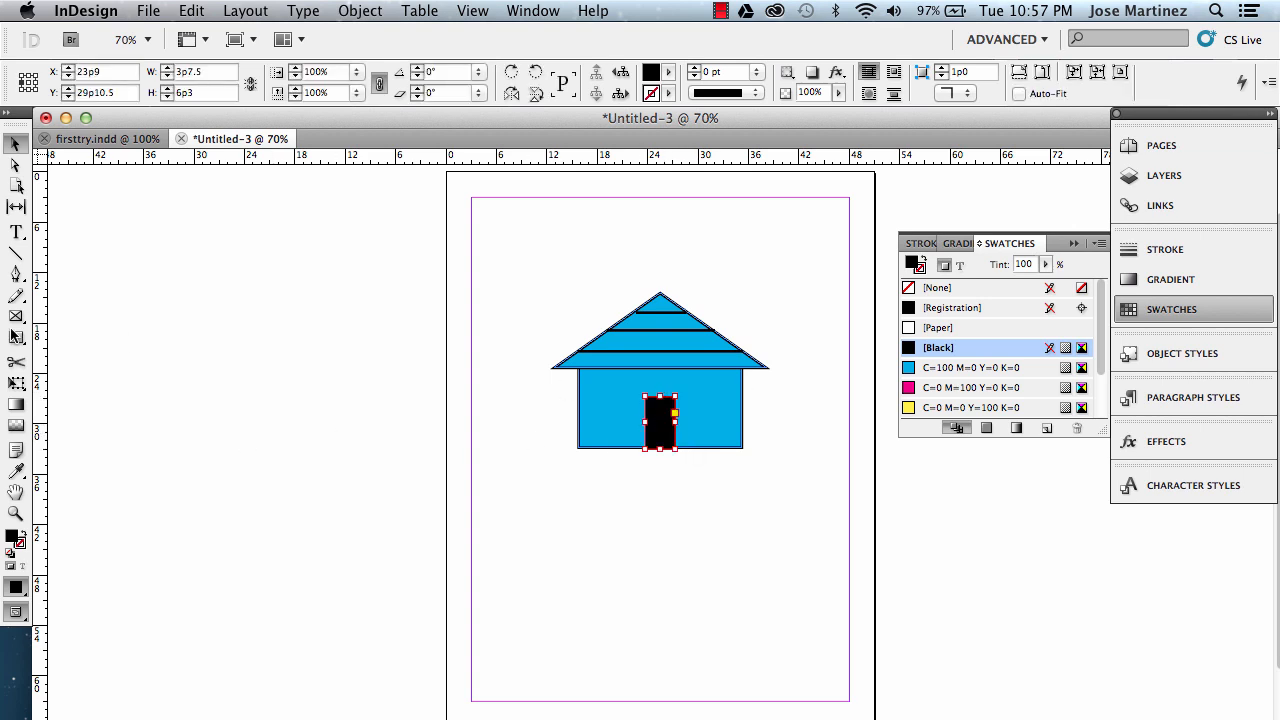
pyautogui.click(16, 337)
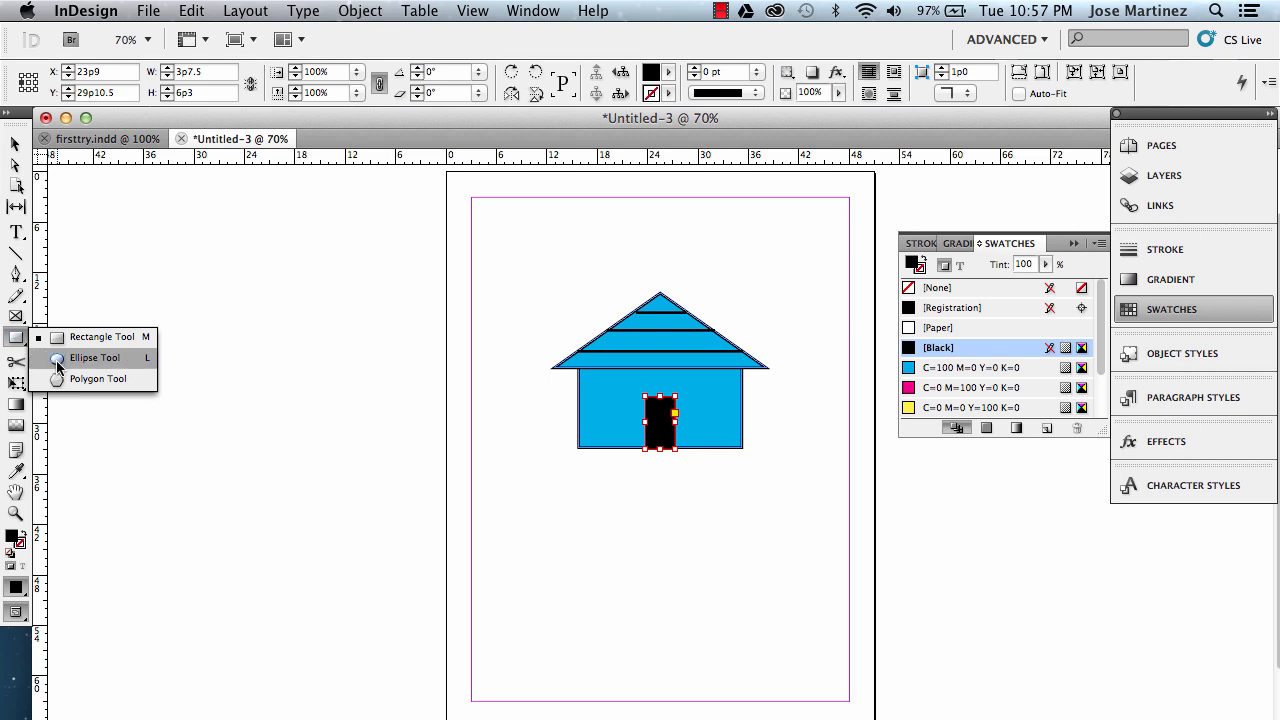
pyautogui.click(58, 366)
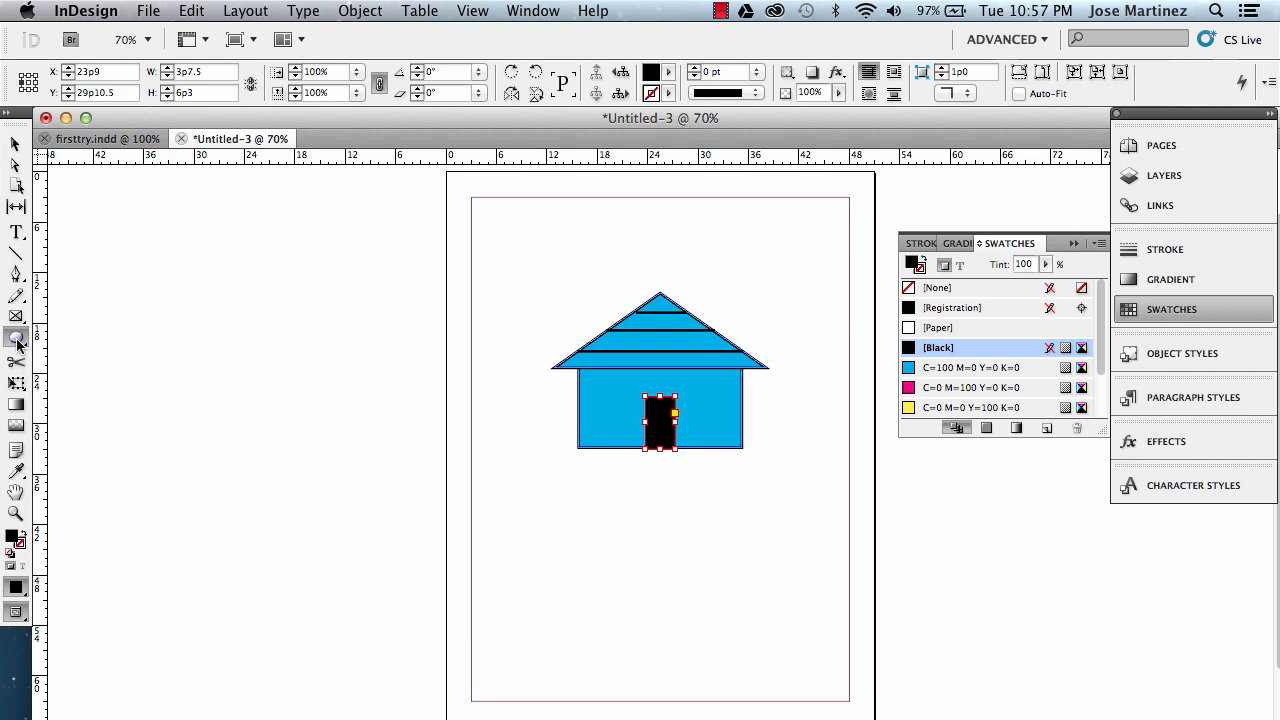
pyautogui.click(968, 331)
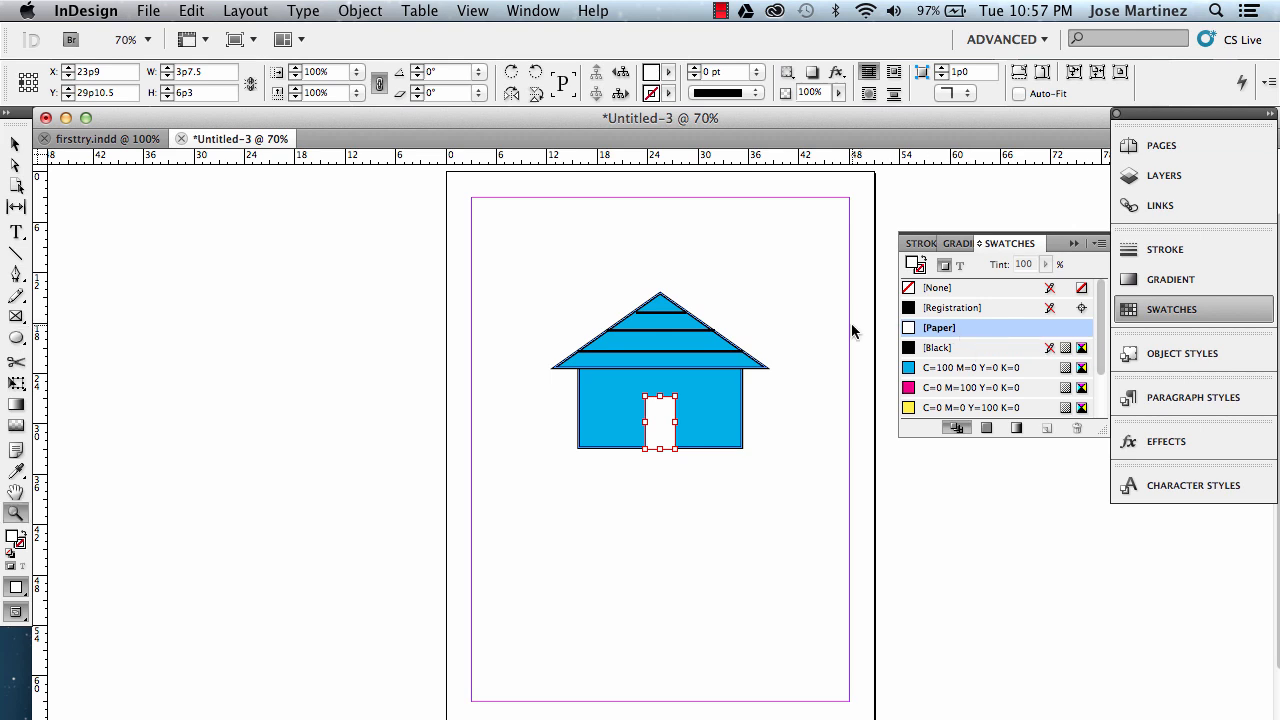
pyautogui.press('super+z')
# Draw a small Paper-filled circle about 1p3 wide on the door as a doorknob.
pyautogui.click(18, 145)
pyautogui.click(270, 334)
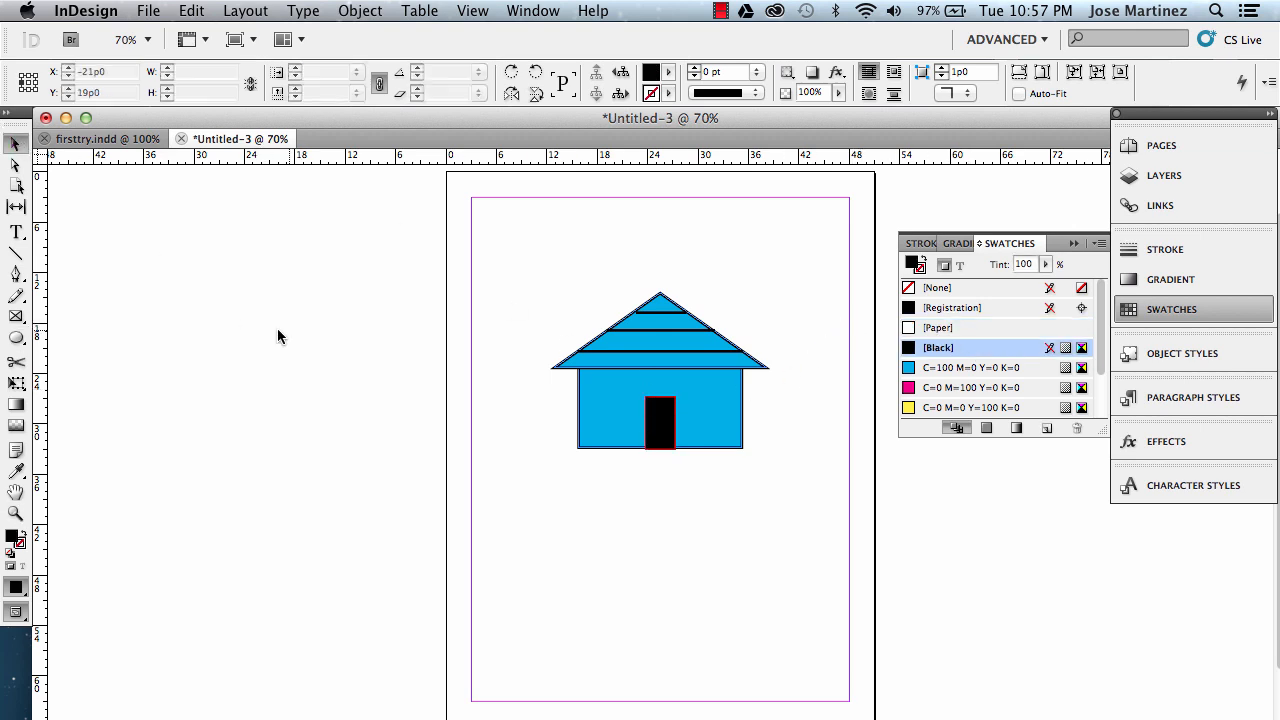
pyautogui.click(22, 338)
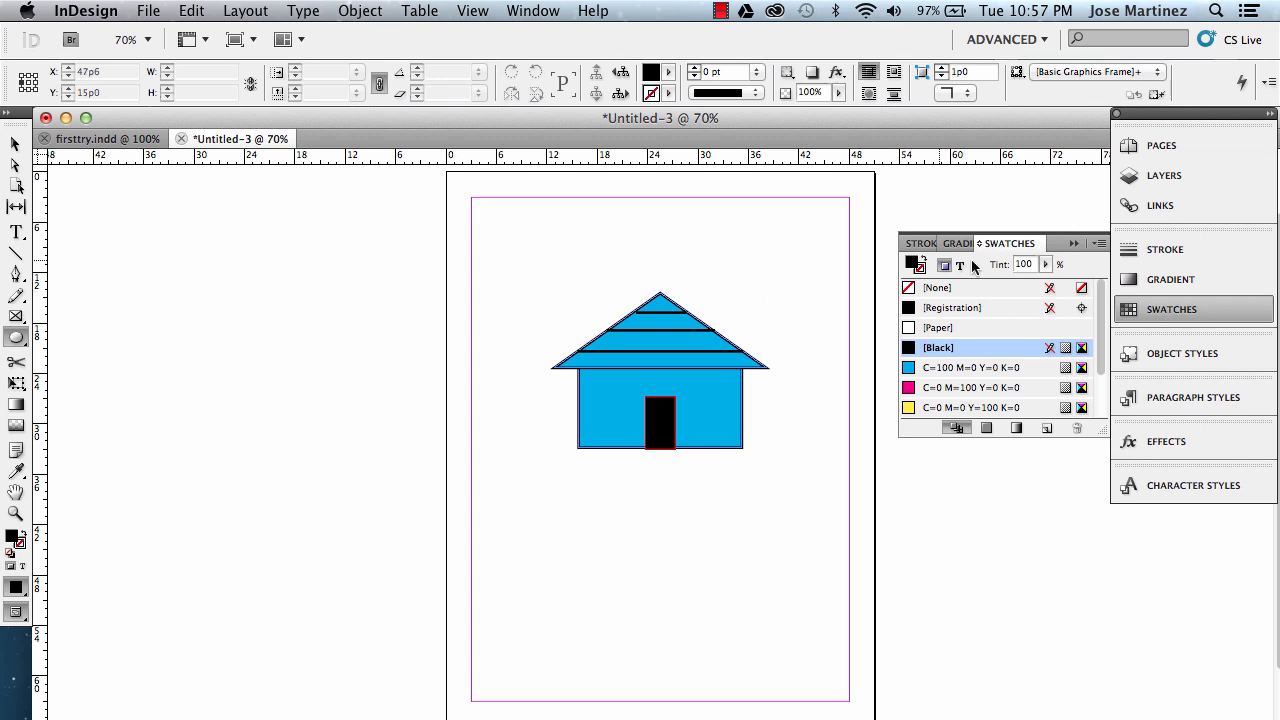
pyautogui.click(917, 332)
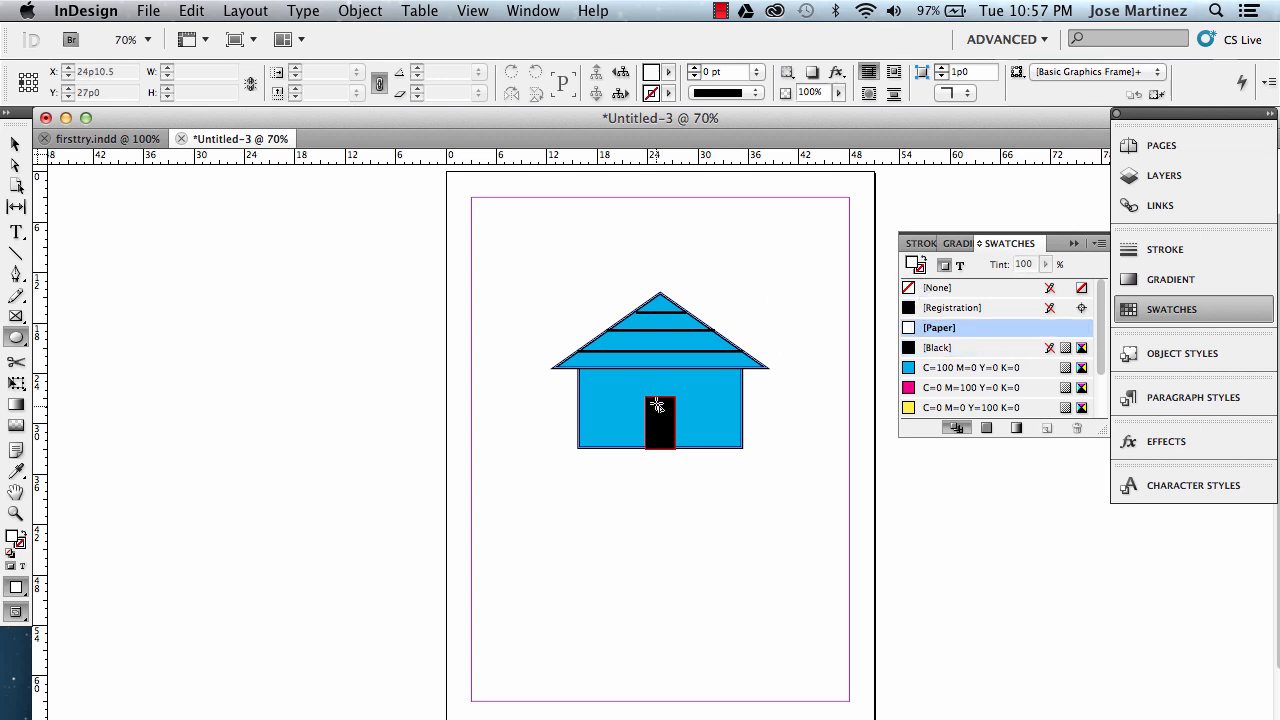
pyautogui.moveTo(659, 417); pyautogui.dragTo(670, 428)
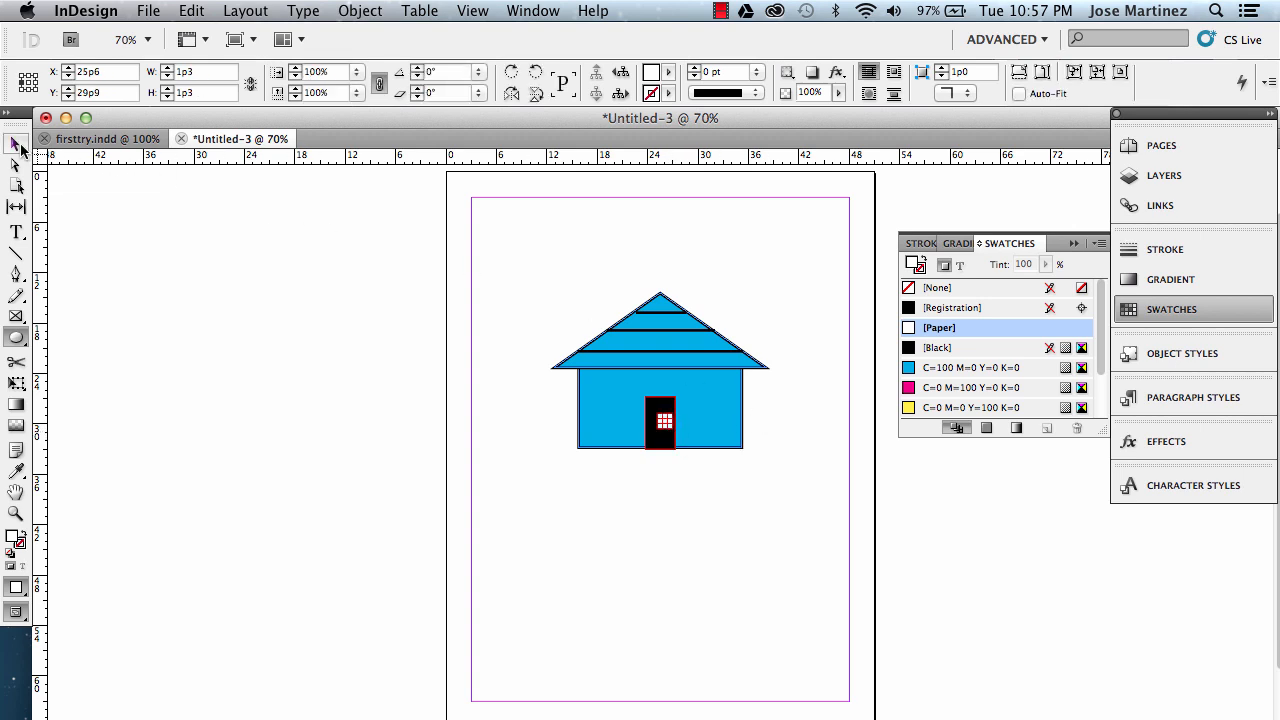
# Zoom in on the house's left side and draw a Paper-filled square window pane about 1p7.56 wide.
pyautogui.click(15, 143)
pyautogui.click(245, 309)
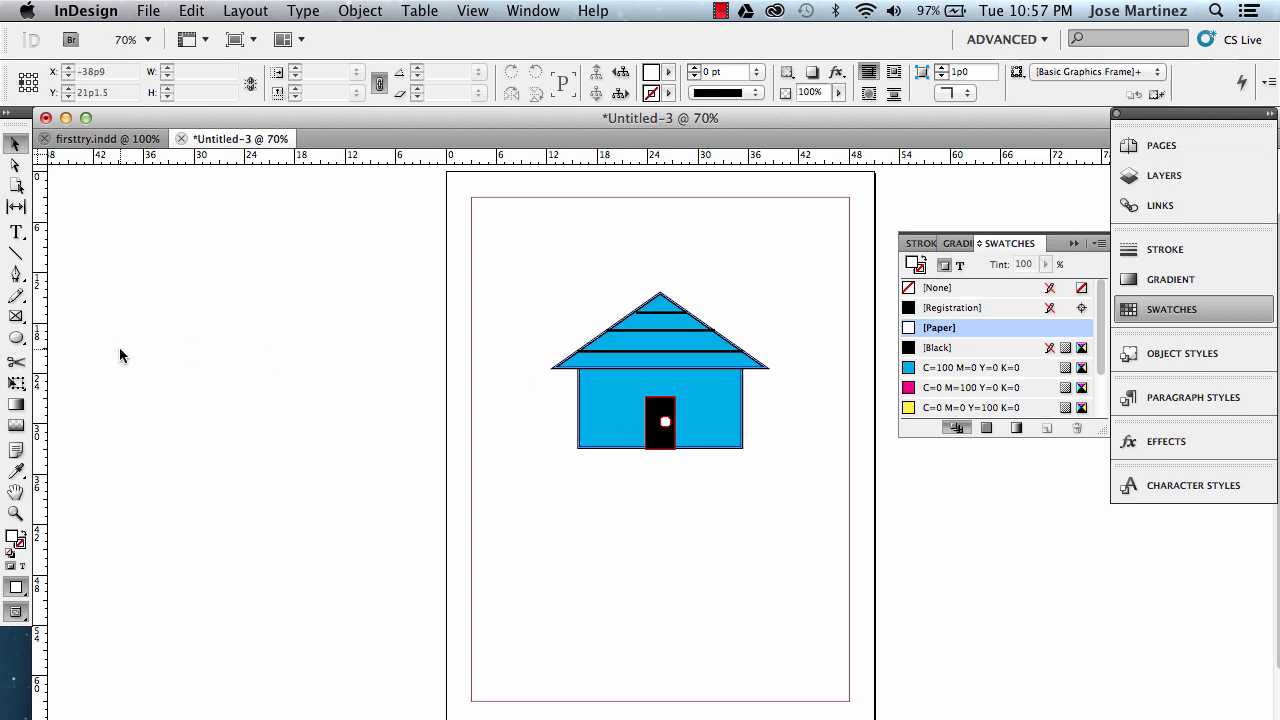
pyautogui.click(12, 345)
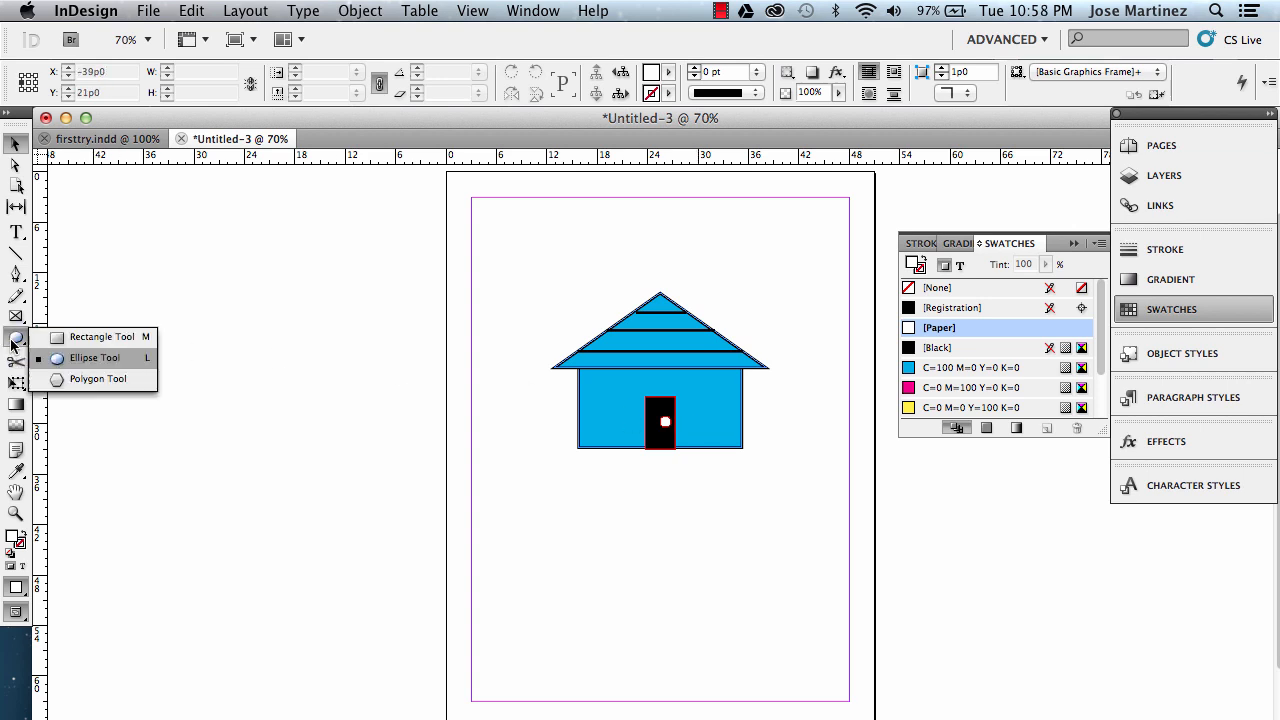
pyautogui.click(79, 340)
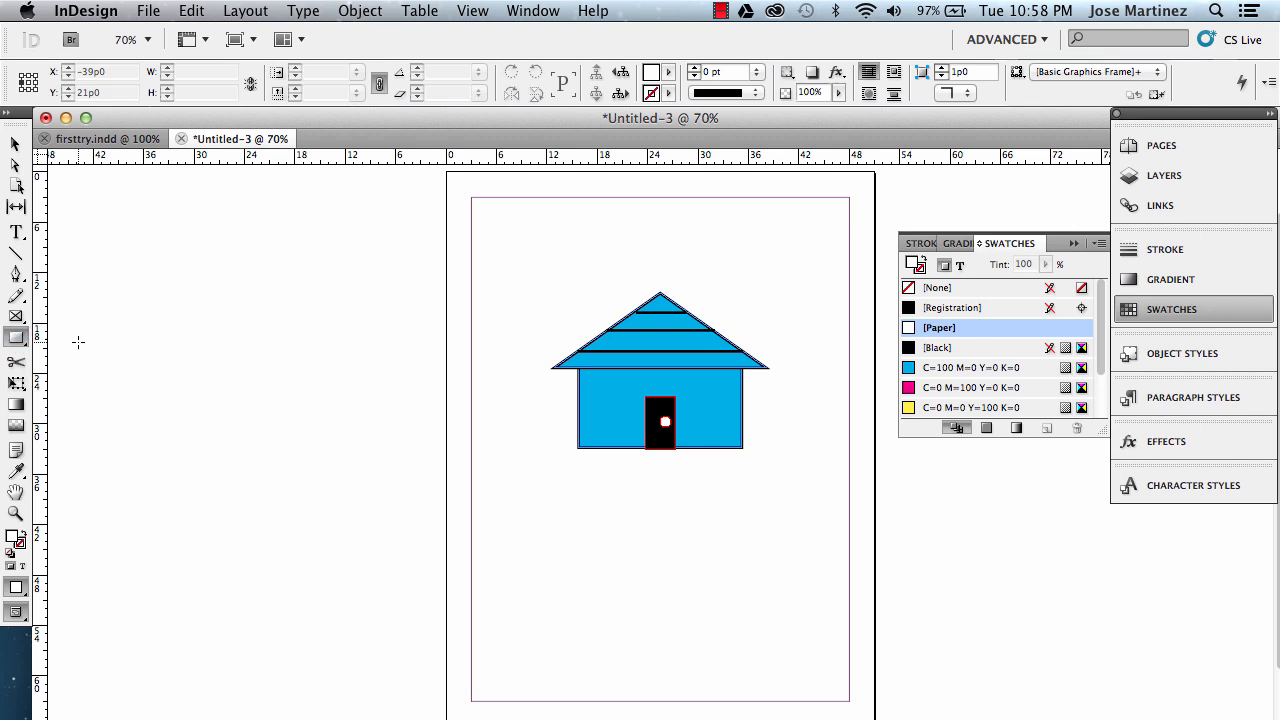
pyautogui.click(15, 513)
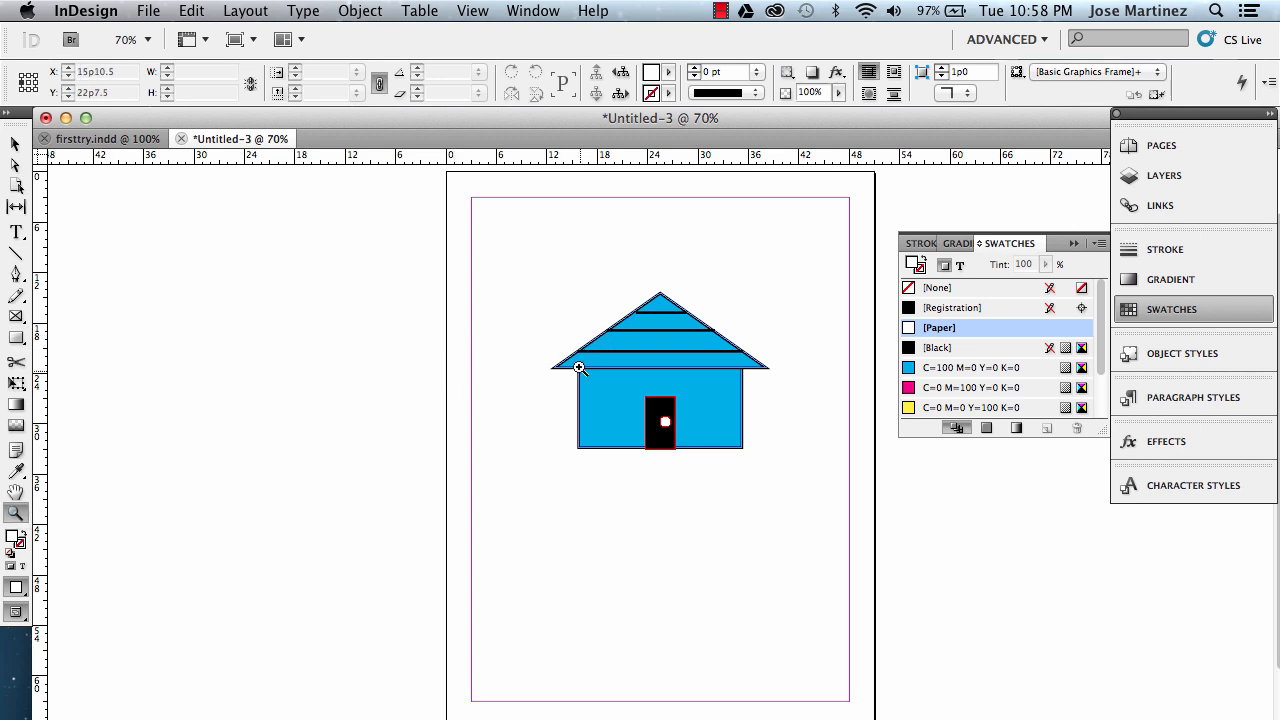
pyautogui.moveTo(578, 372); pyautogui.dragTo(687, 457)
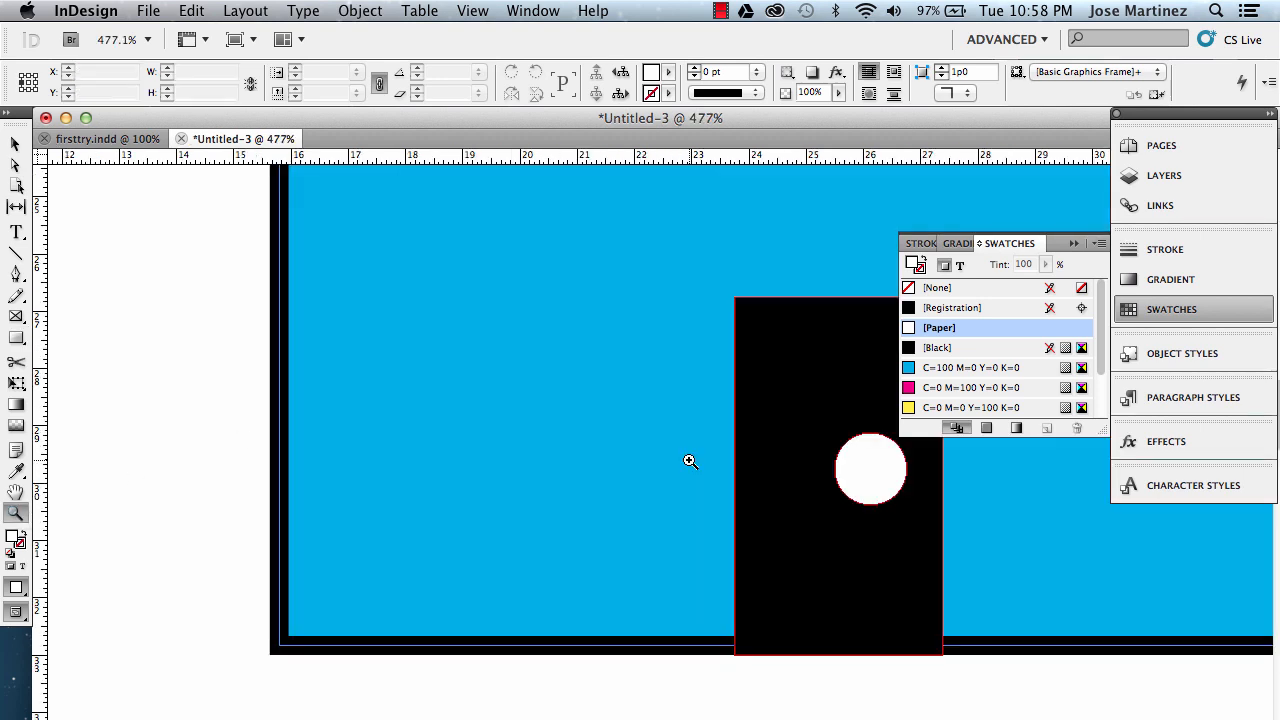
pyautogui.click(16, 337)
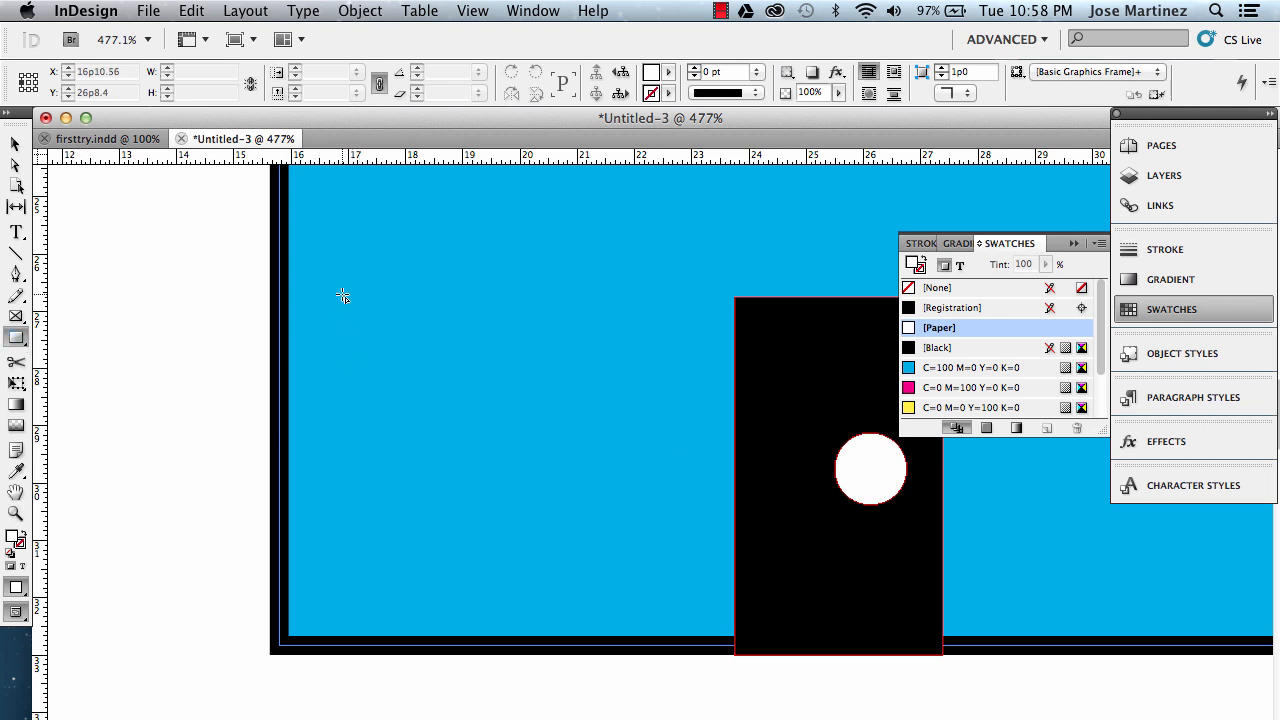
pyautogui.moveTo(343, 297); pyautogui.dragTo(466, 391)
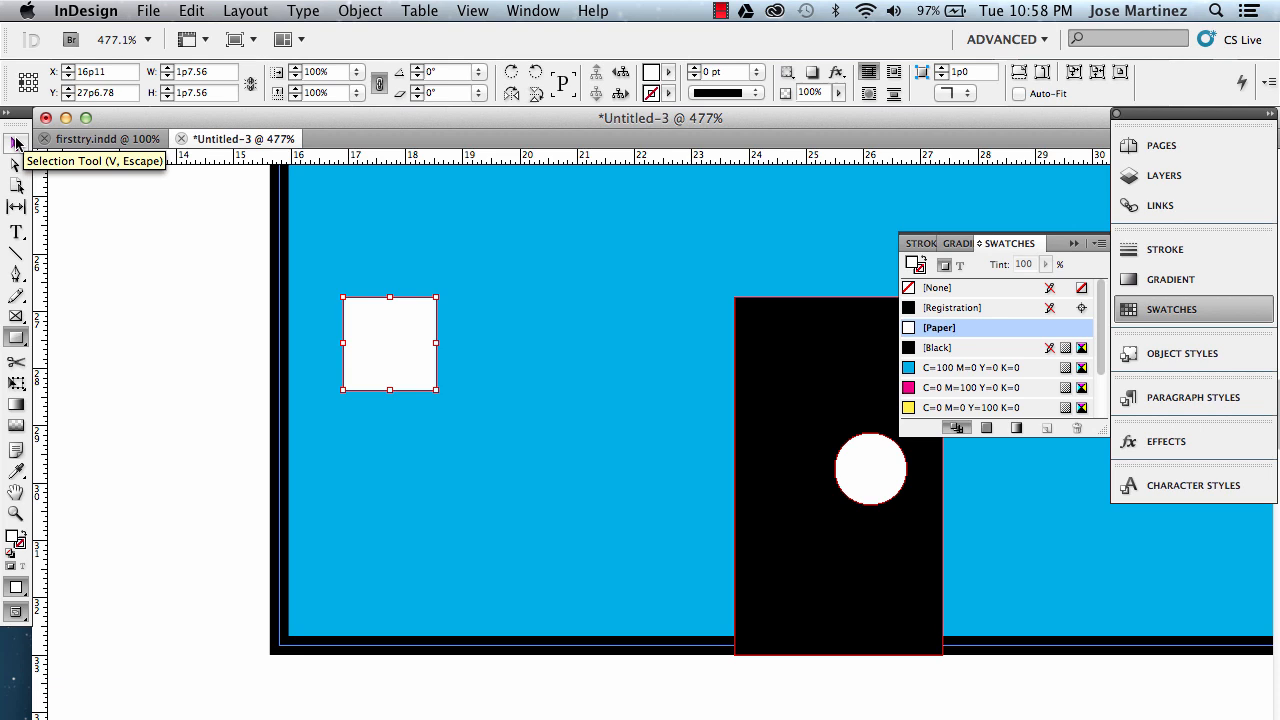
# Duplicate the pane to its right, then duplicate both panes below to form a four-pane window.
pyautogui.click(16, 143)
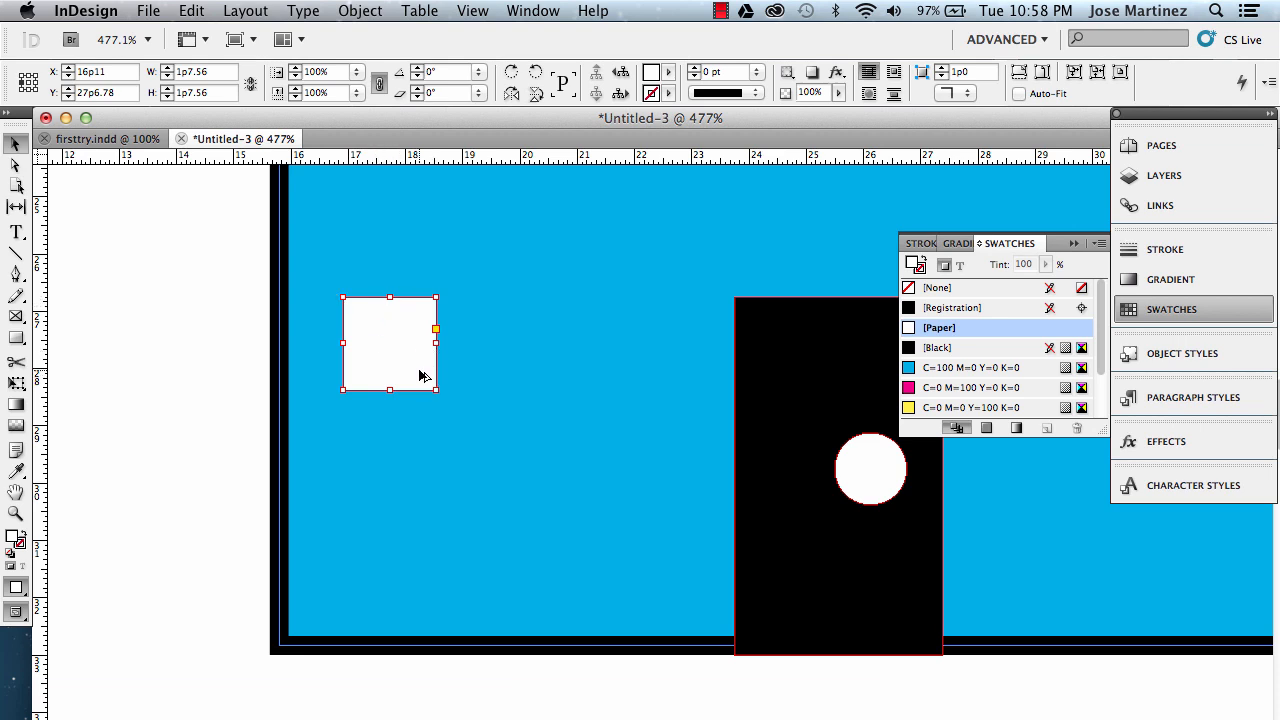
pyautogui.moveTo(420, 375); pyautogui.dragTo(540, 388)
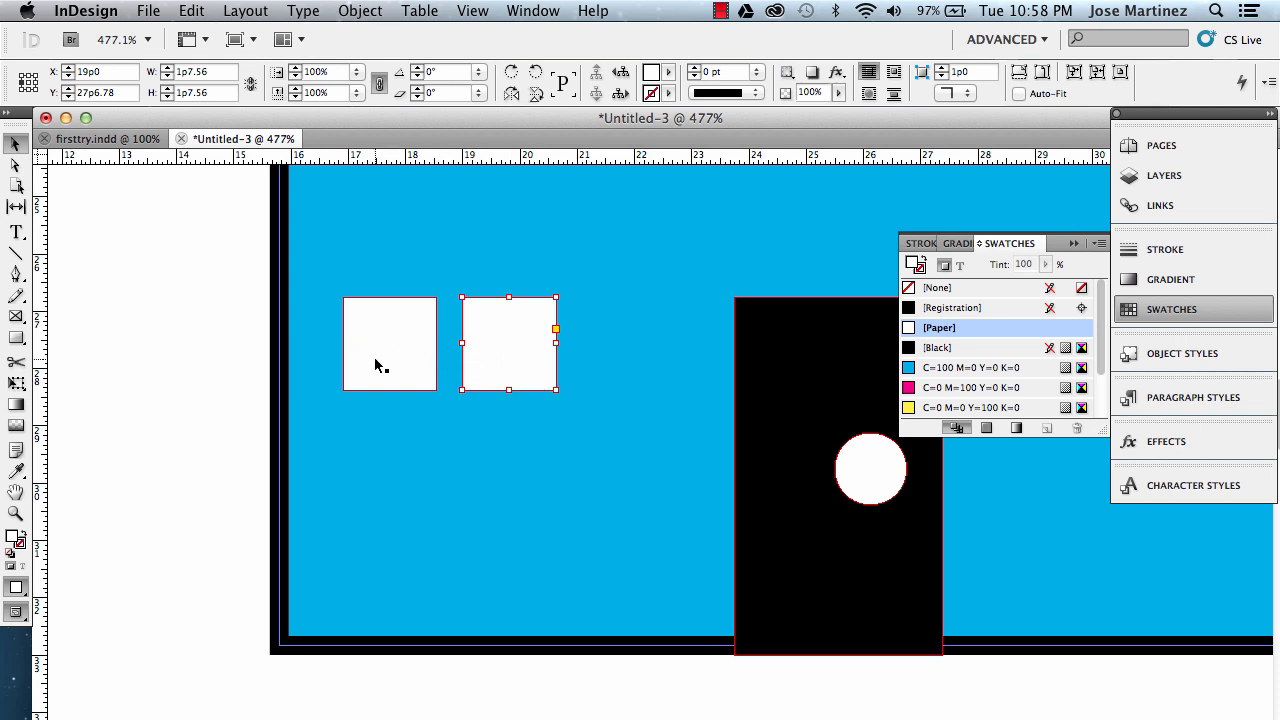
pyautogui.keyDown('shift'); pyautogui.click(408, 366); pyautogui.keyUp('shift')
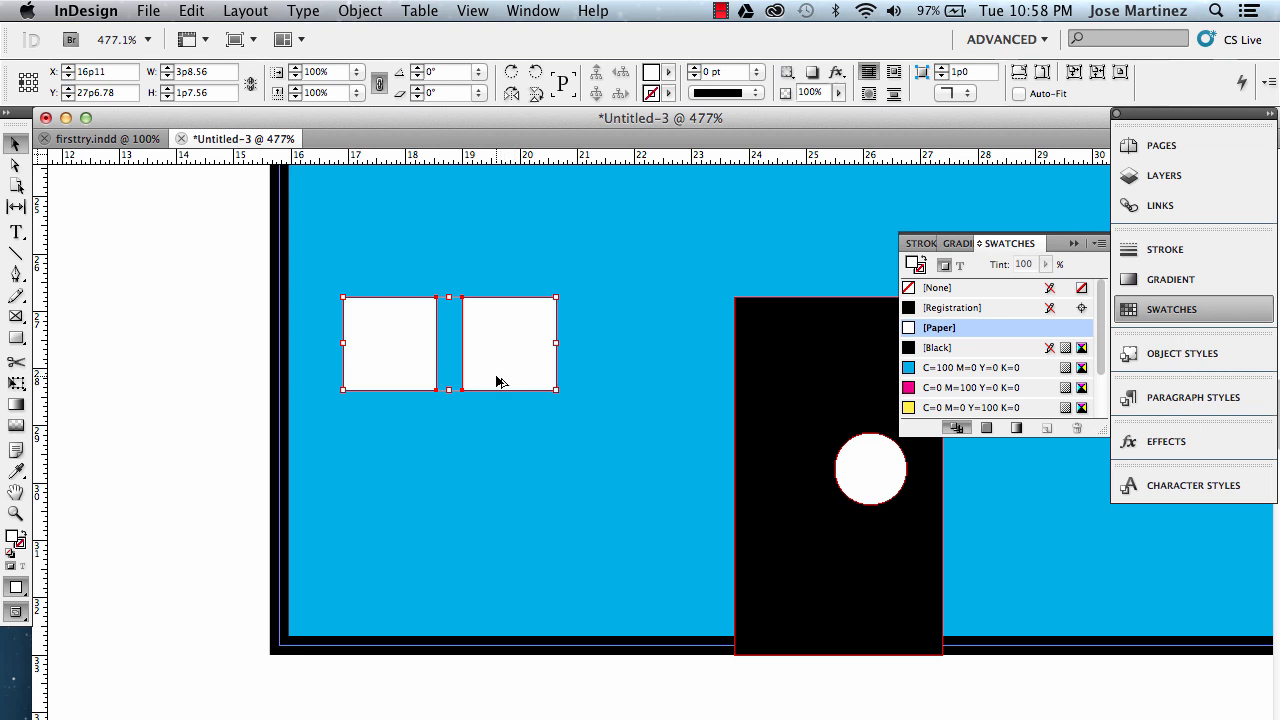
pyautogui.moveTo(497, 381); pyautogui.dragTo(506, 495)
pyautogui.click(603, 421)
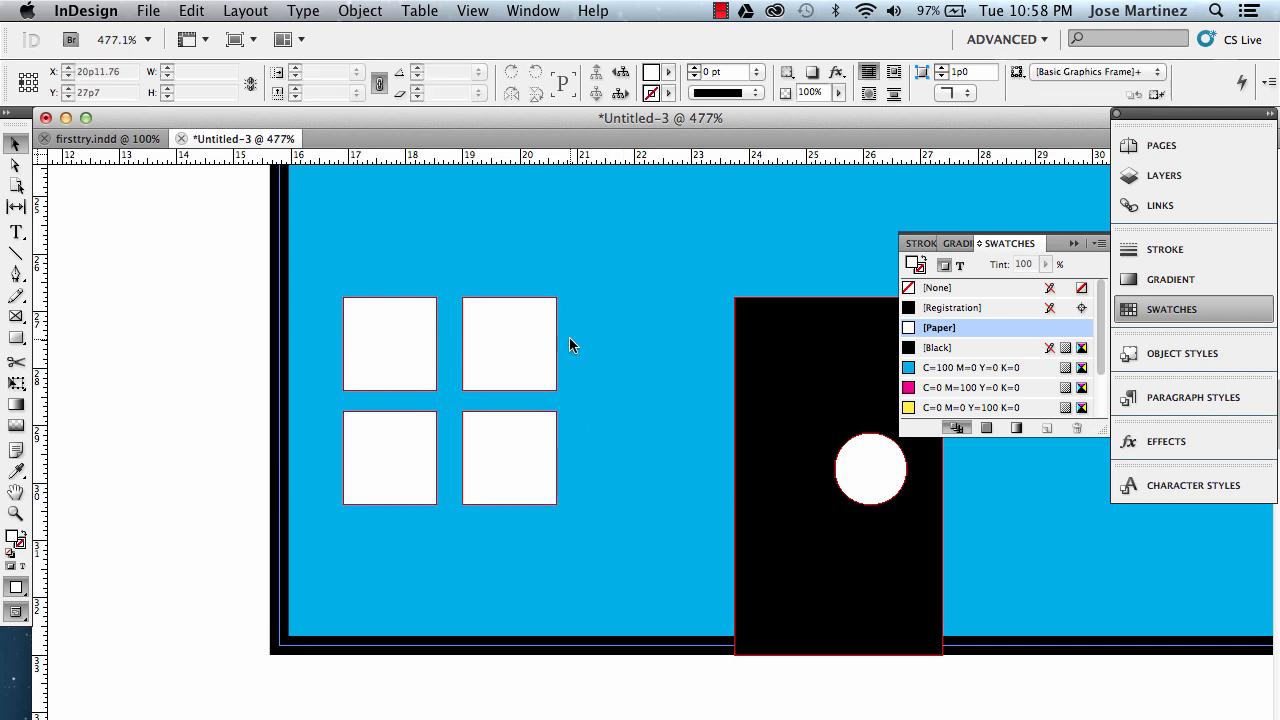
# Select the four window panes and duplicate them to the right side of the door.
pyautogui.moveTo(619, 275); pyautogui.dragTo(335, 504)
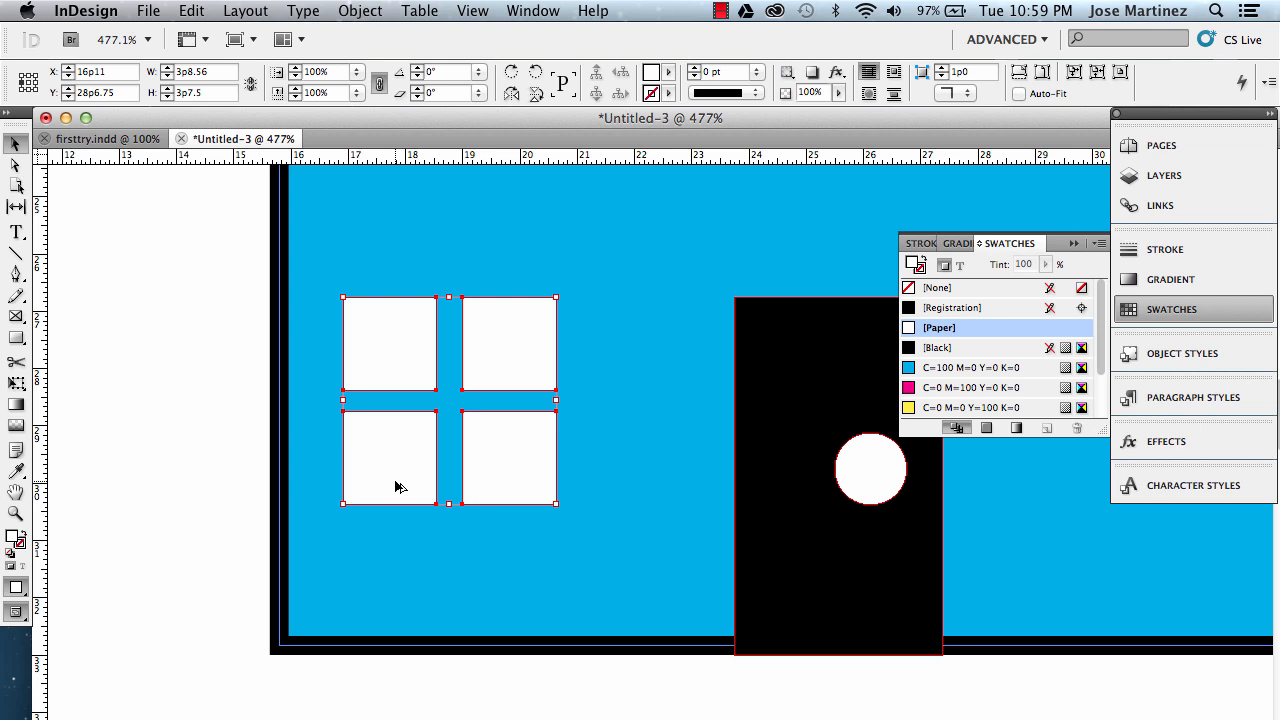
pyautogui.moveTo(395, 487); pyautogui.dragTo(1148, 536)
pyautogui.click(1109, 560)
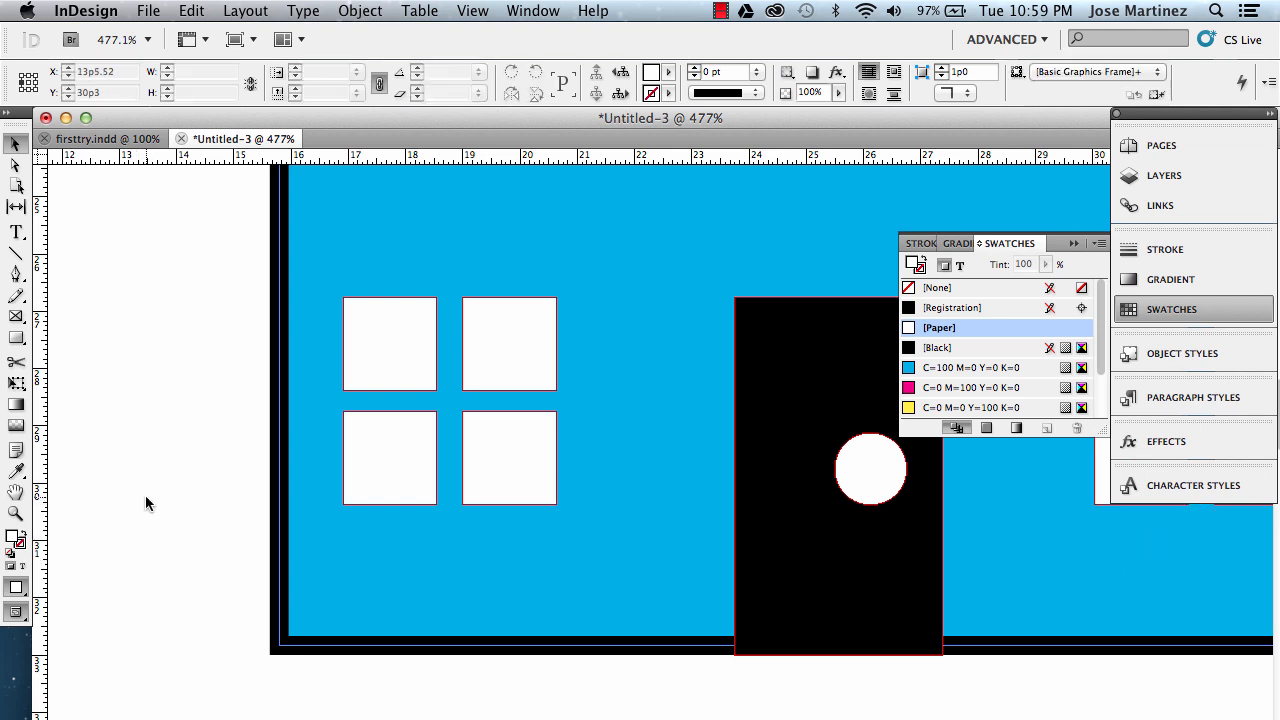
# Zoom out to 100% and give the roof triangle on the Back of house layer Rounded 1p0 corners.
pyautogui.click(16, 512)
pyautogui.rightClick(500, 451)
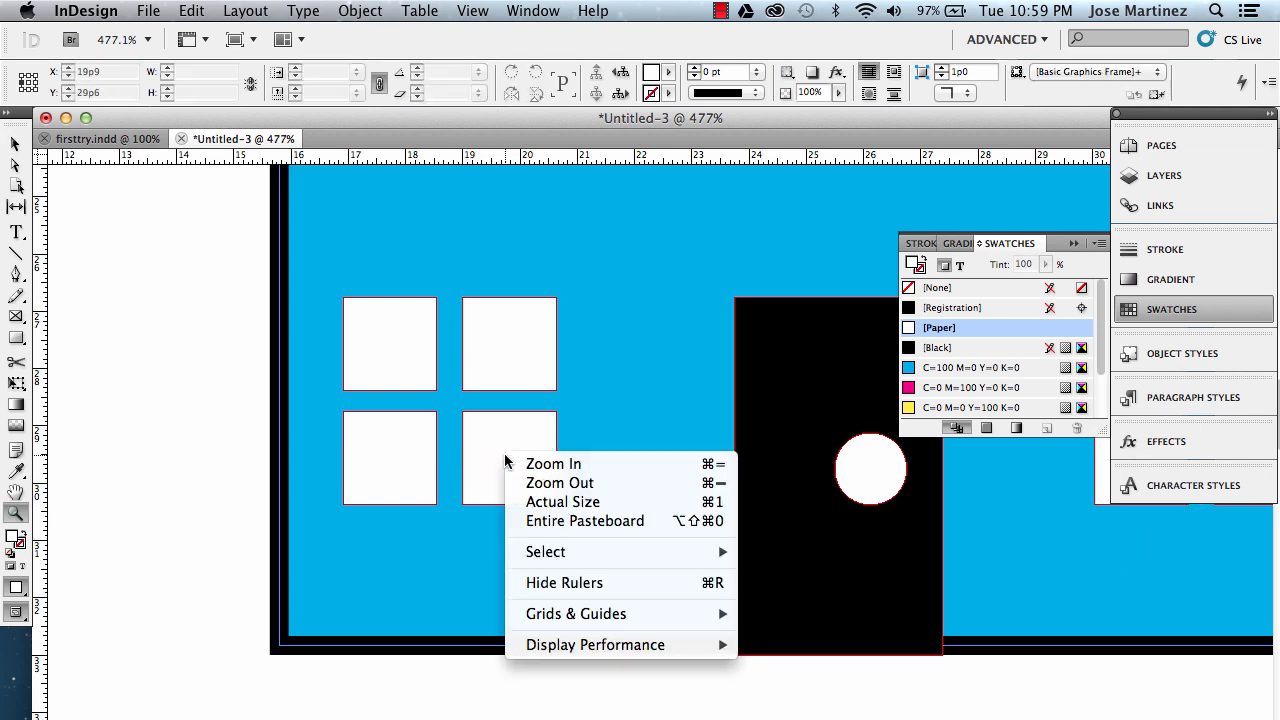
pyautogui.click(545, 481)
pyautogui.rightClick(548, 484)
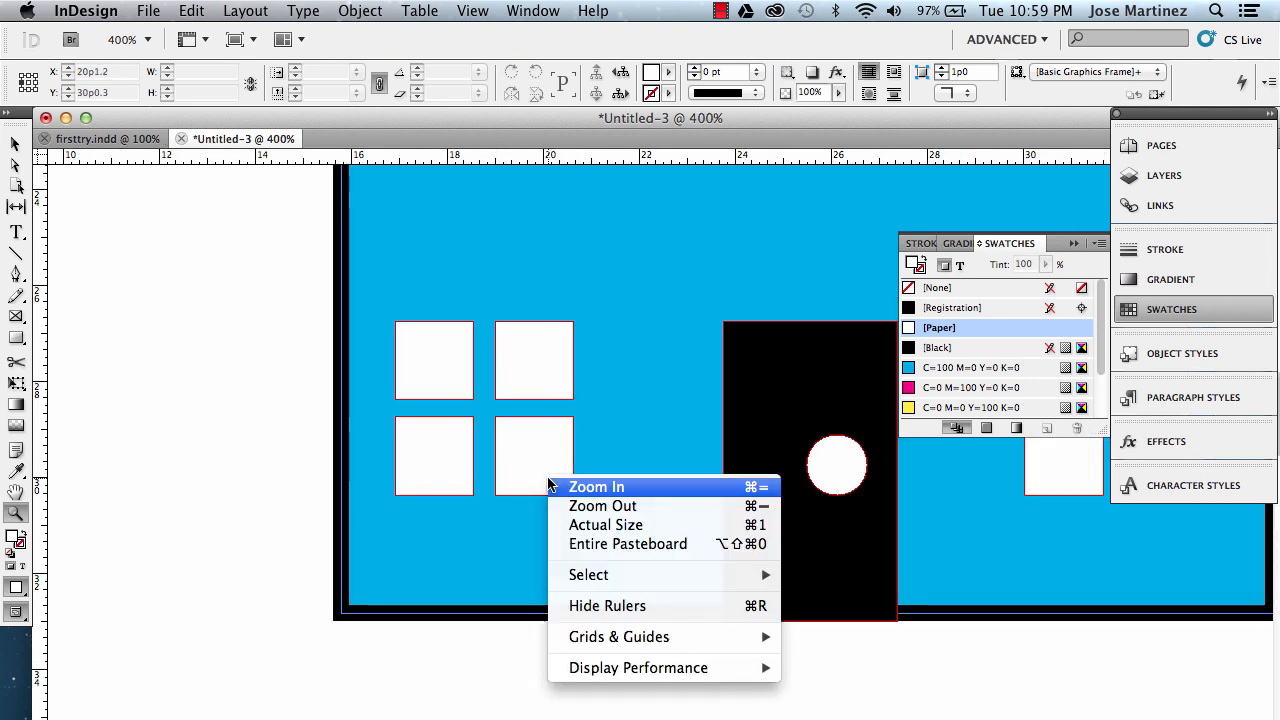
pyautogui.click(578, 505)
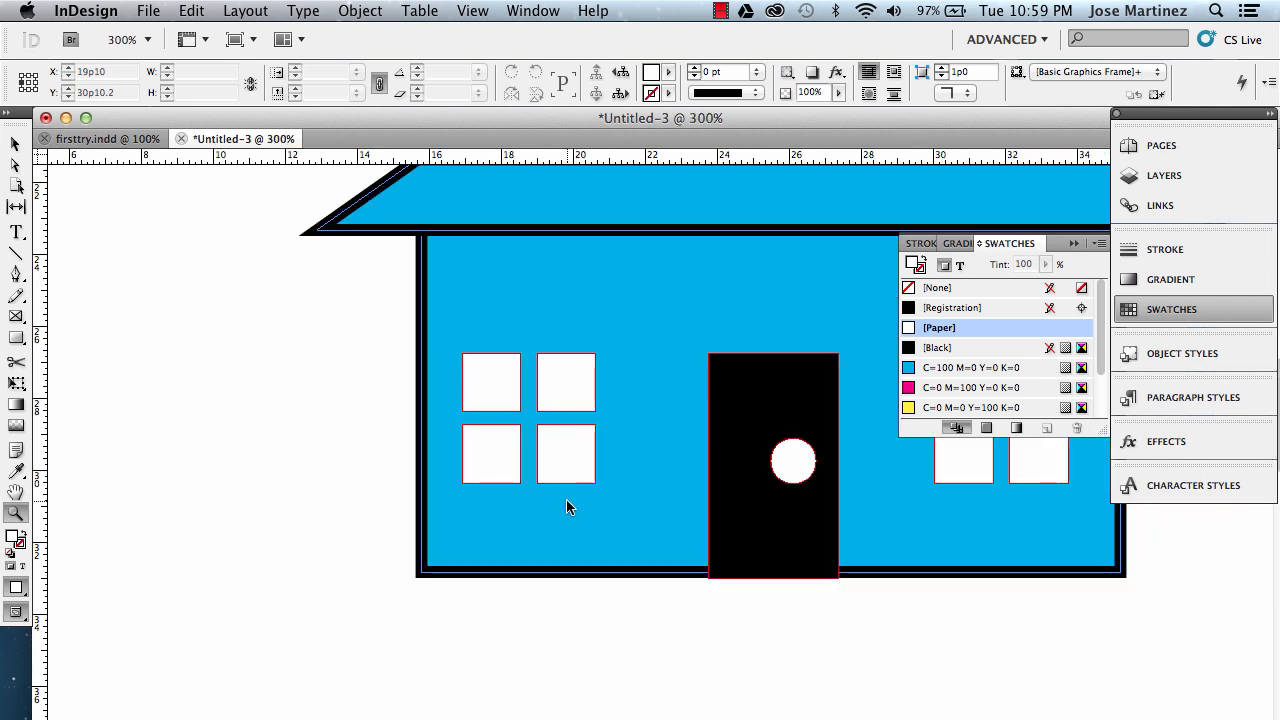
pyautogui.press('super+minus')
pyautogui.press('super+minus')
pyautogui.press('super+minus')
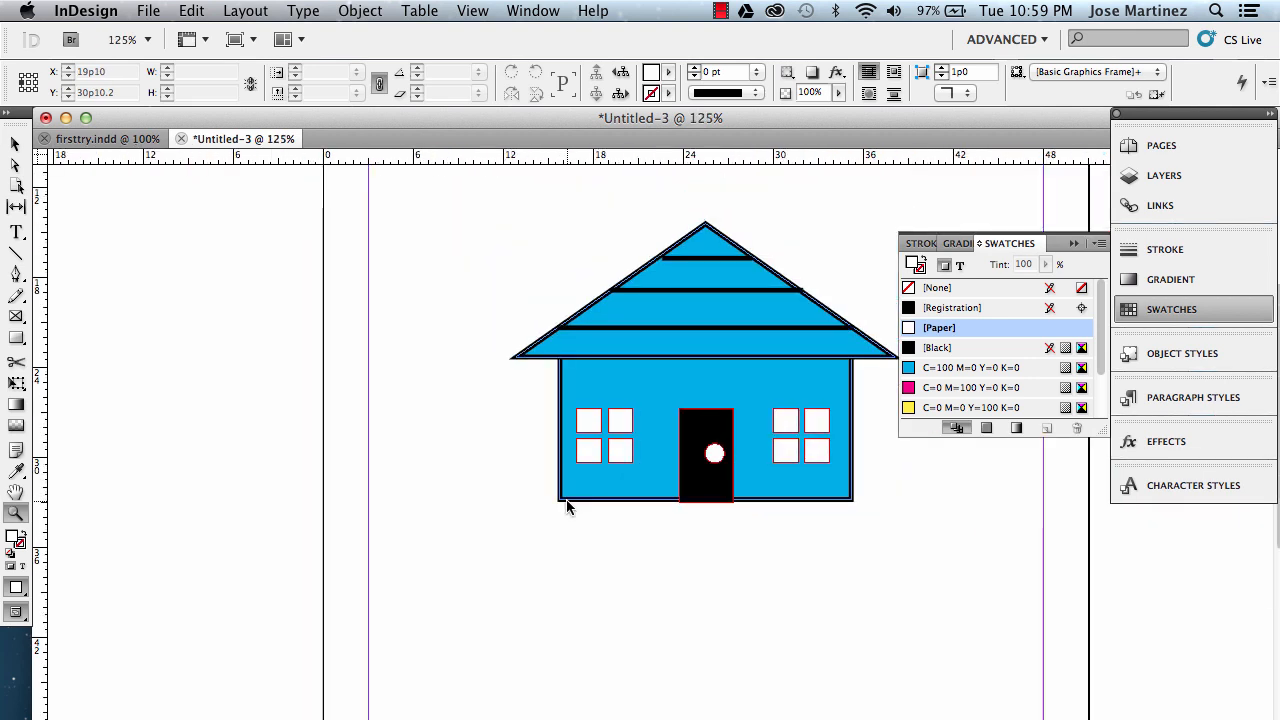
pyautogui.press('super+minus')
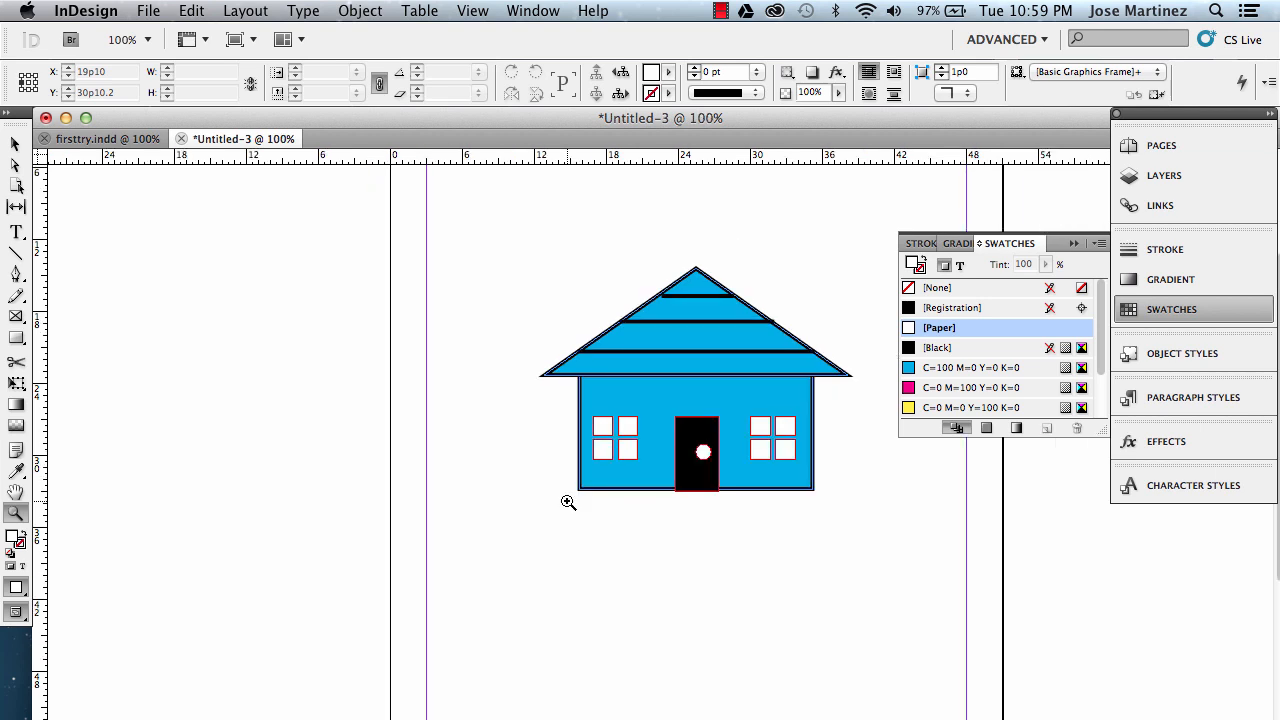
pyautogui.click(15, 145)
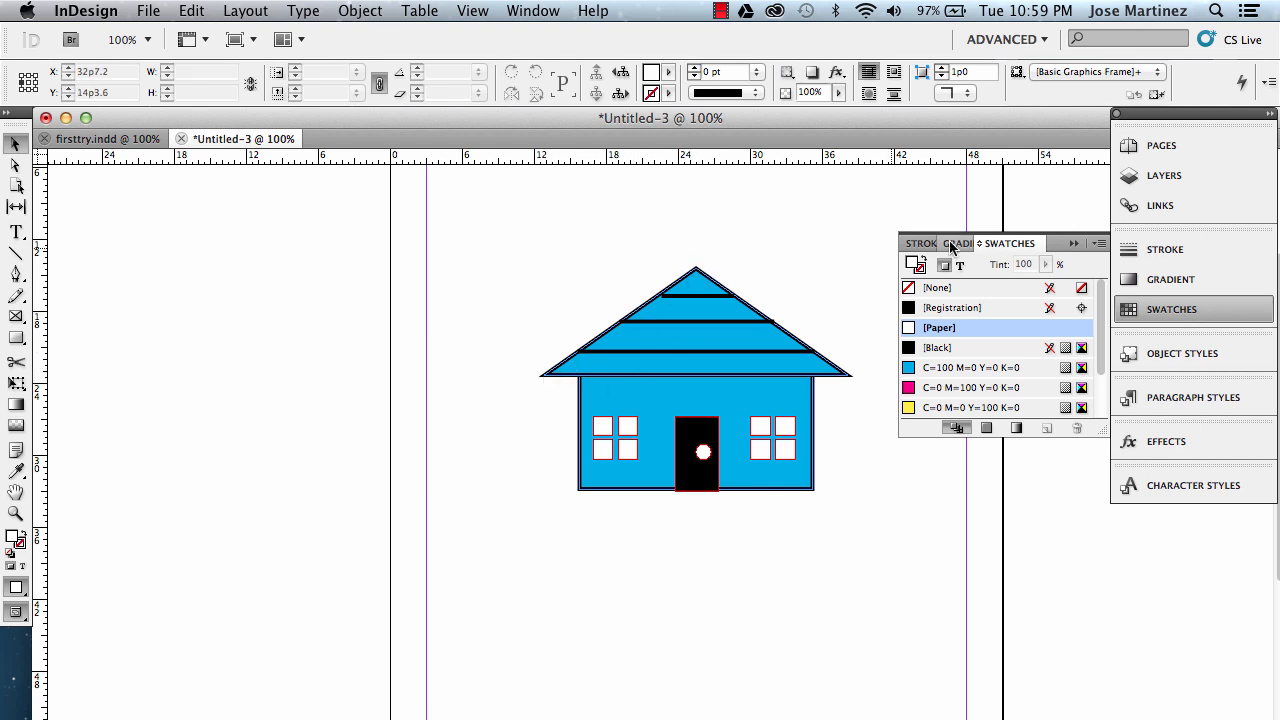
pyautogui.click(1176, 178)
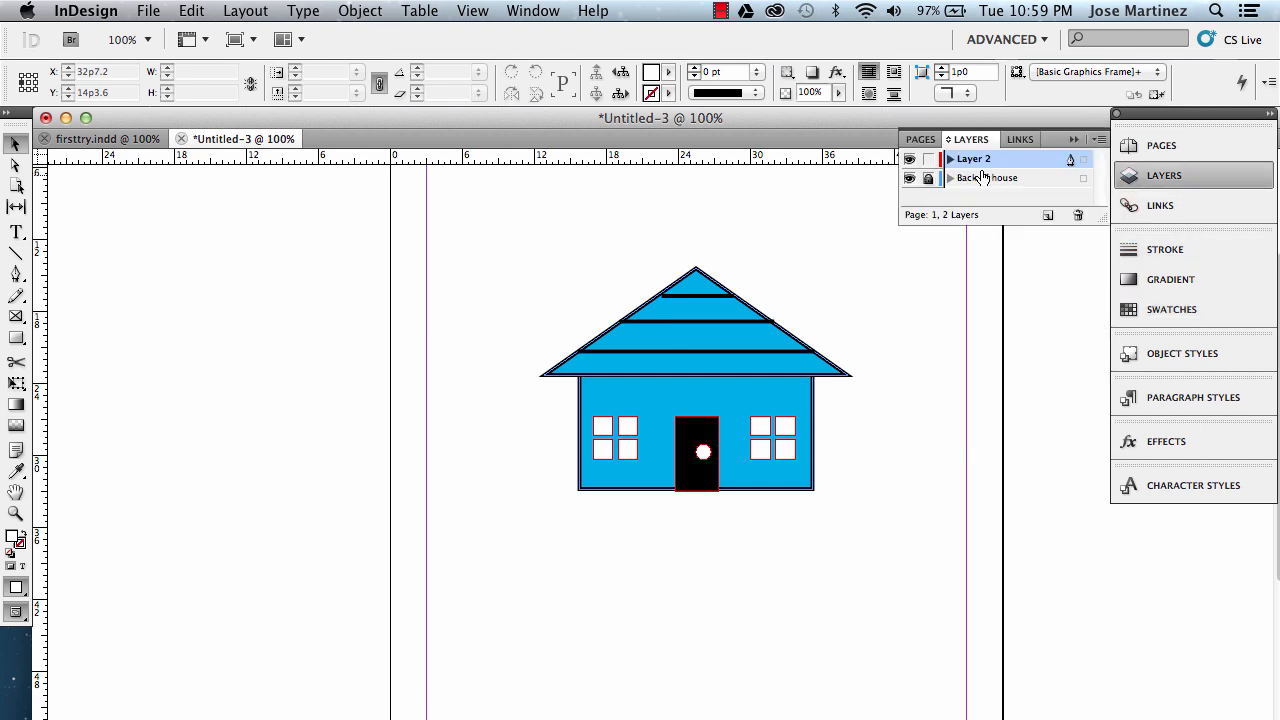
pyautogui.click(546, 376)
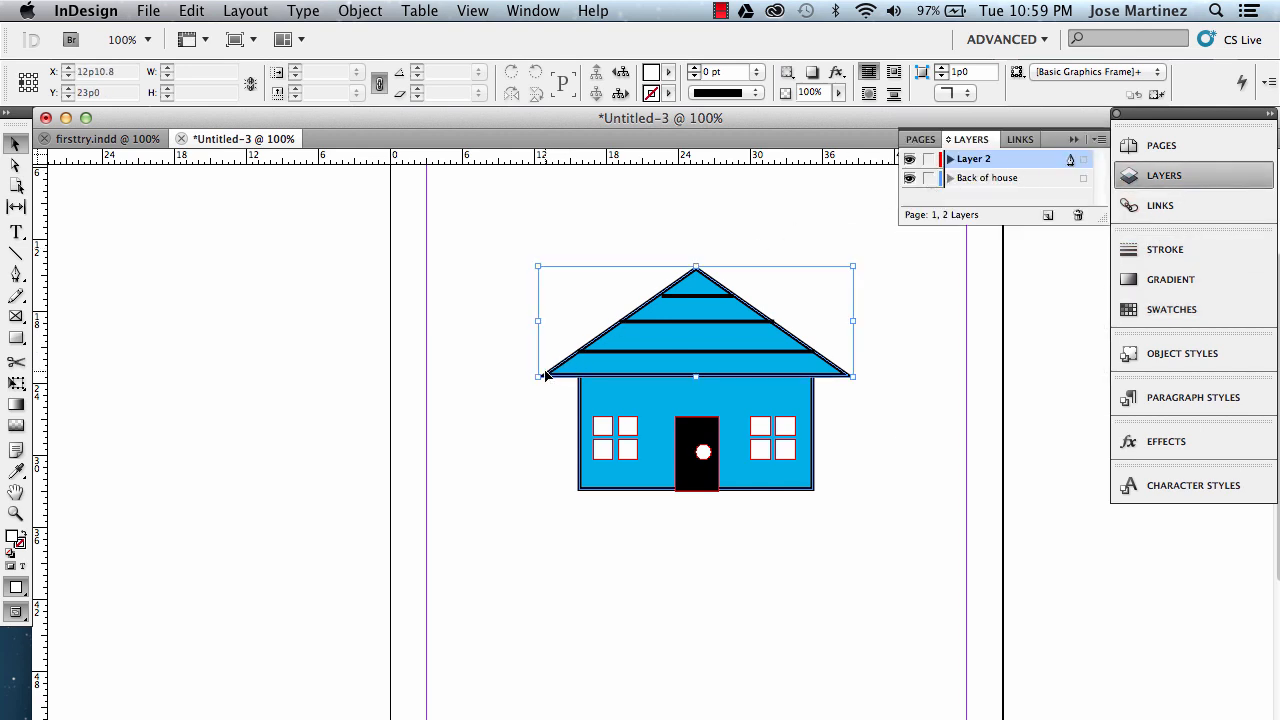
pyautogui.click(372, 12)
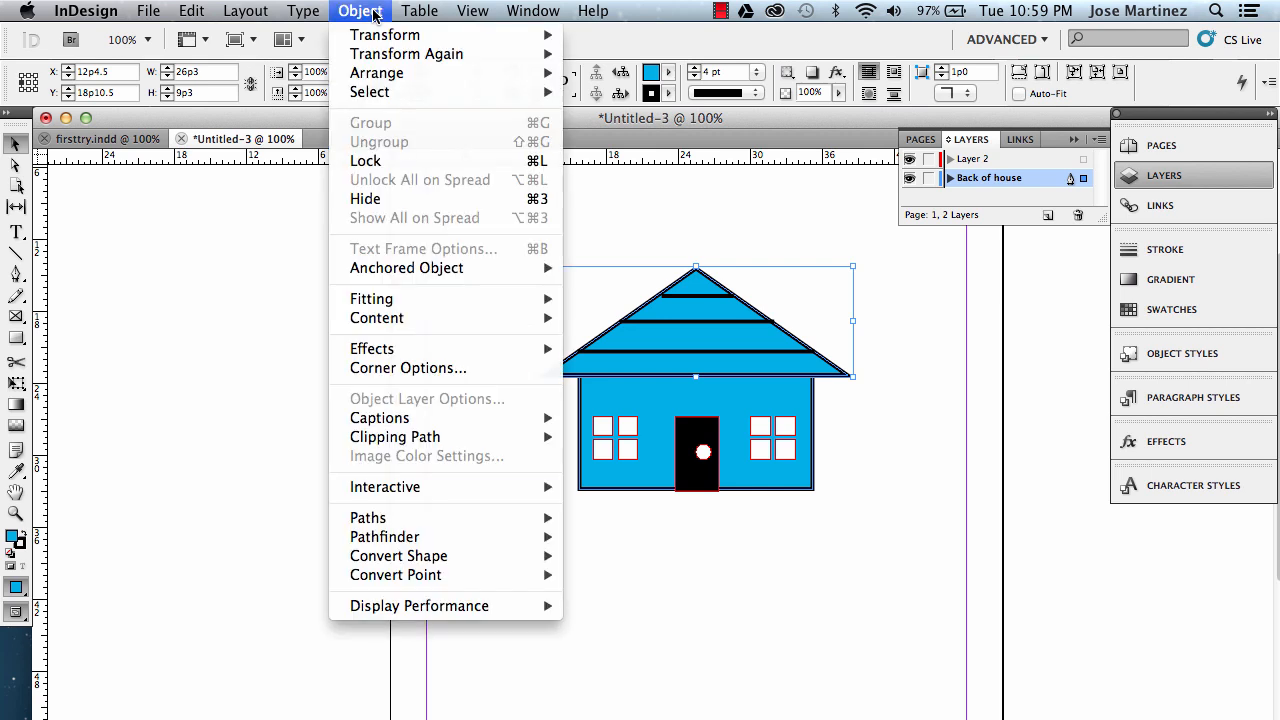
pyautogui.click(443, 368)
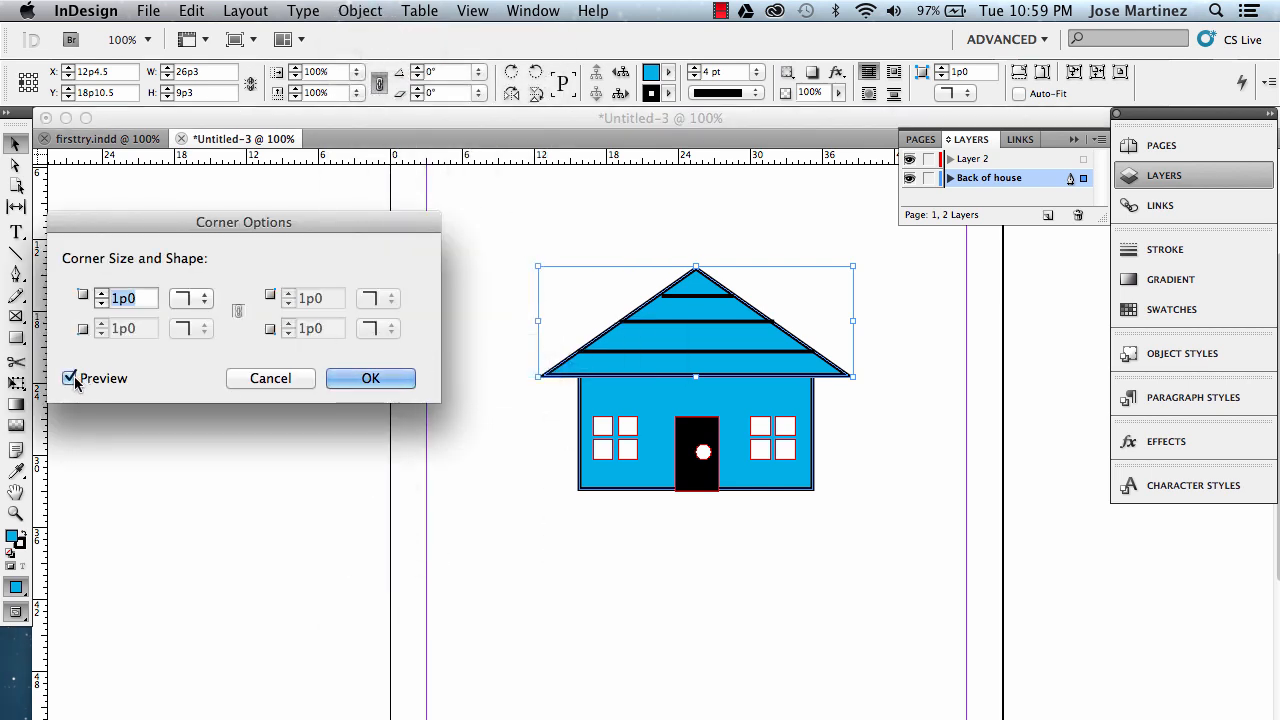
pyautogui.click(200, 299)
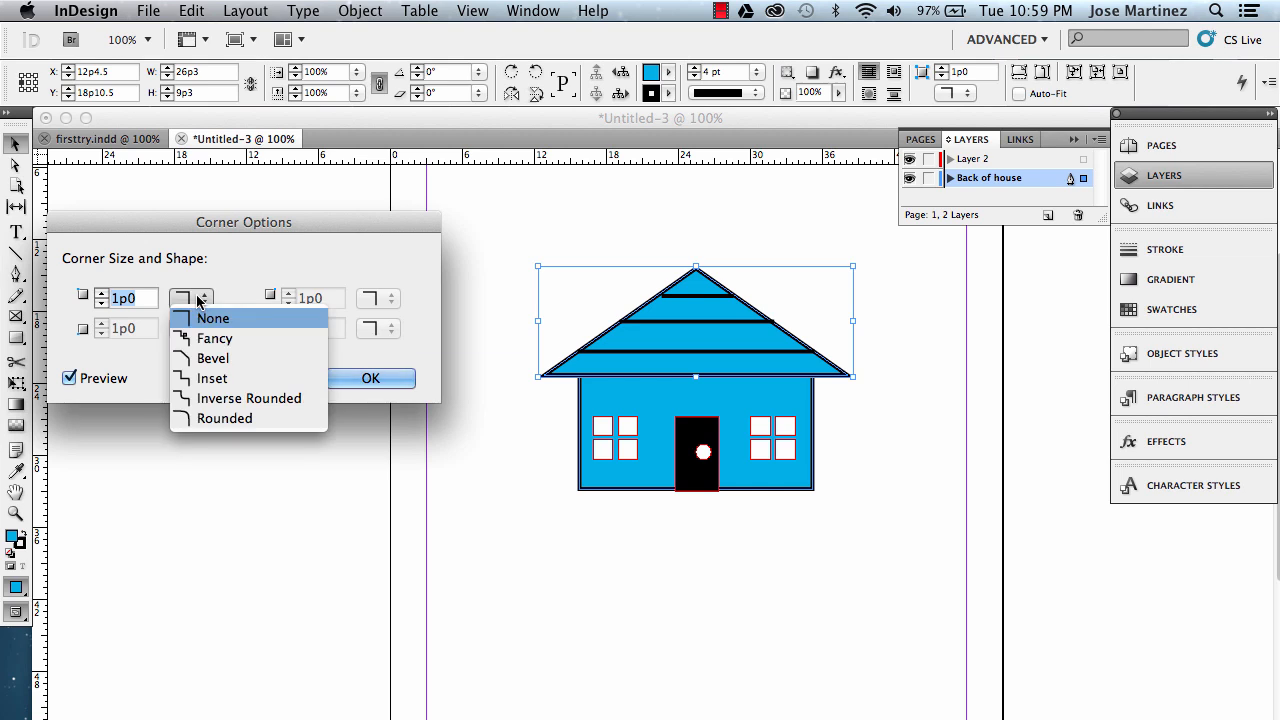
pyautogui.click(221, 418)
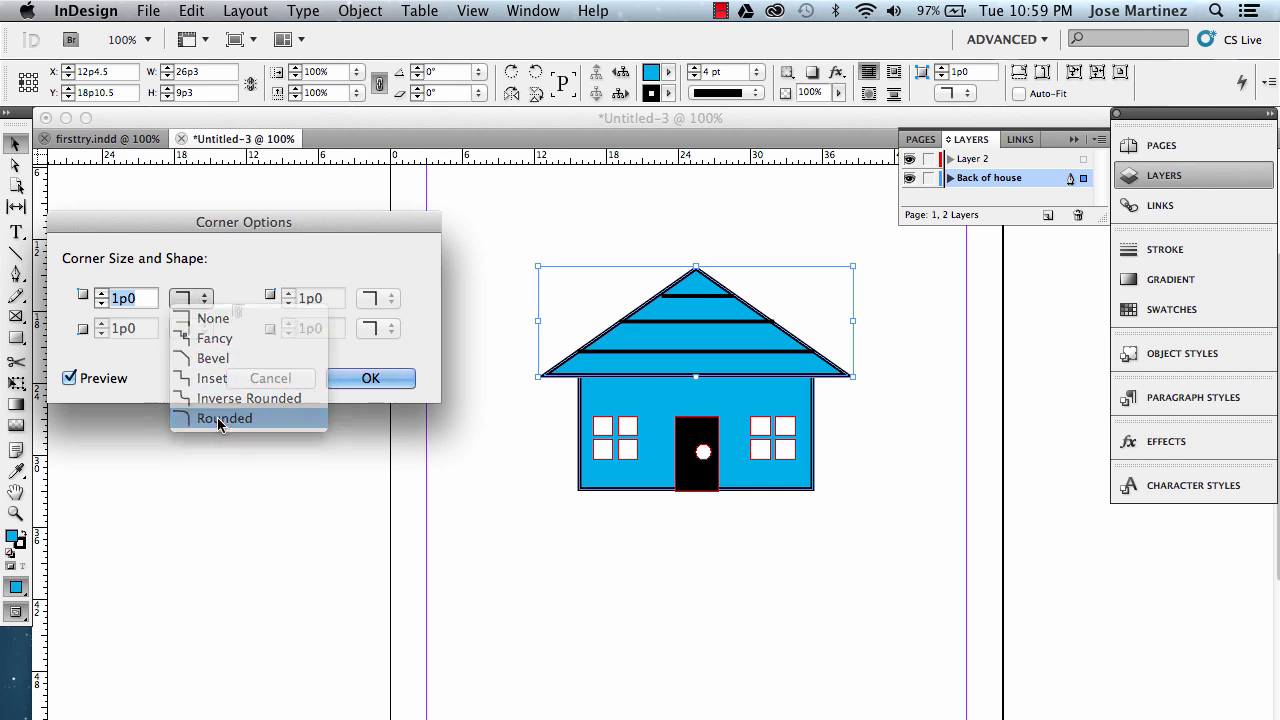
pyautogui.click(368, 380)
# Deselect and switch the document to Preview screen mode to view the finished house.
pyautogui.click(457, 390)
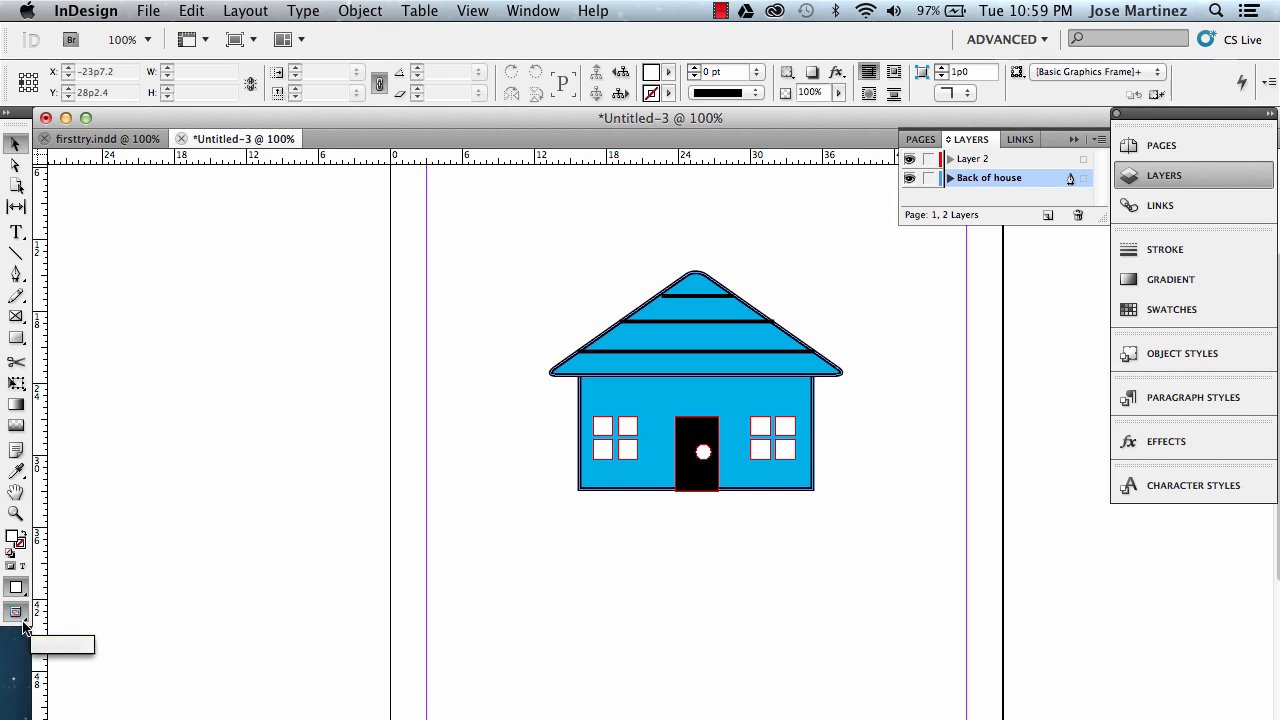
pyautogui.moveTo(20, 622); pyautogui.dragTo(72, 638)
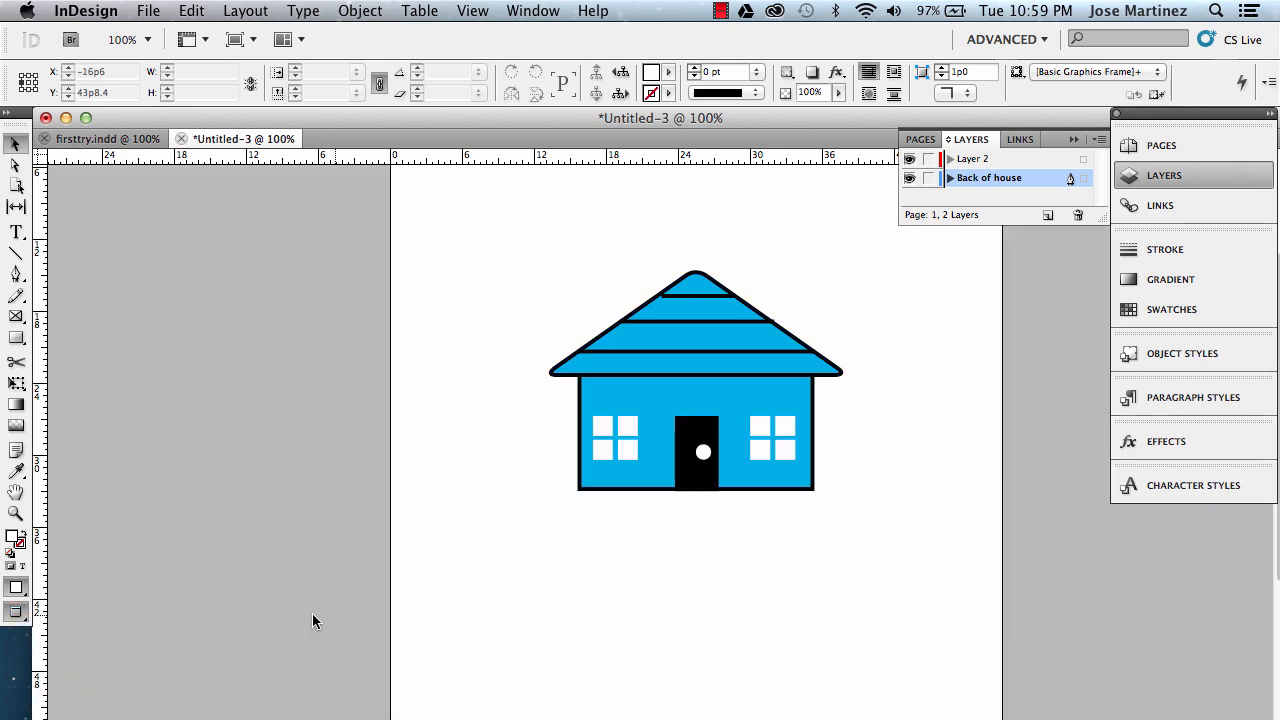